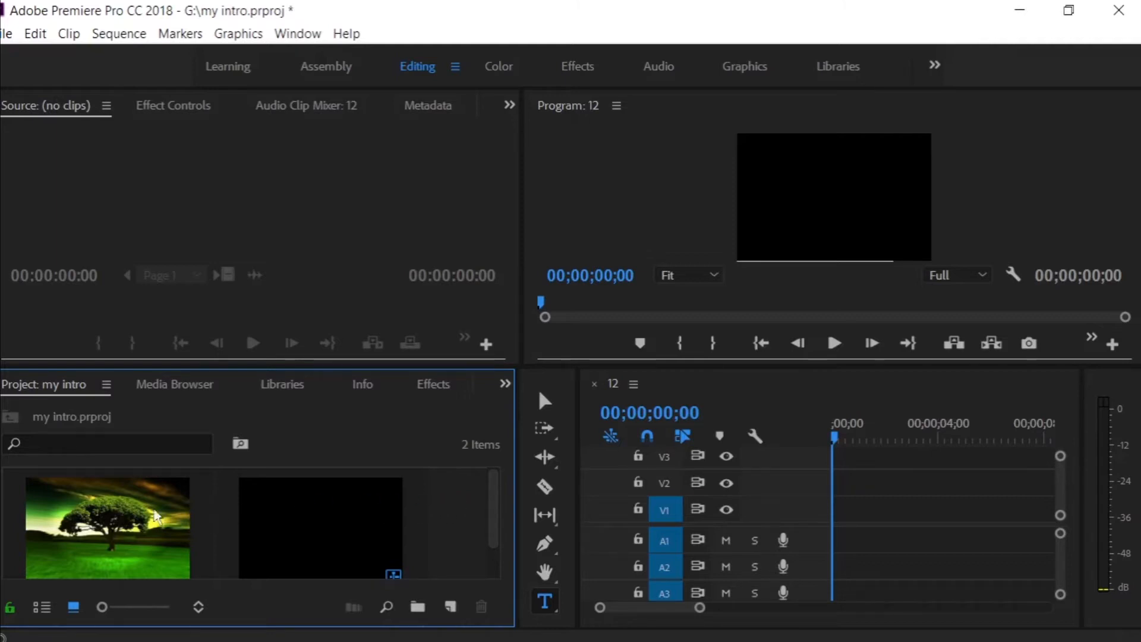
# Load the tree image 12.jpg into the Source monitor and extend its duration to 00;00;06;03.
pyautogui.click(128, 521)
pyautogui.moveTo(238, 222); pyautogui.dragTo(251, 184)
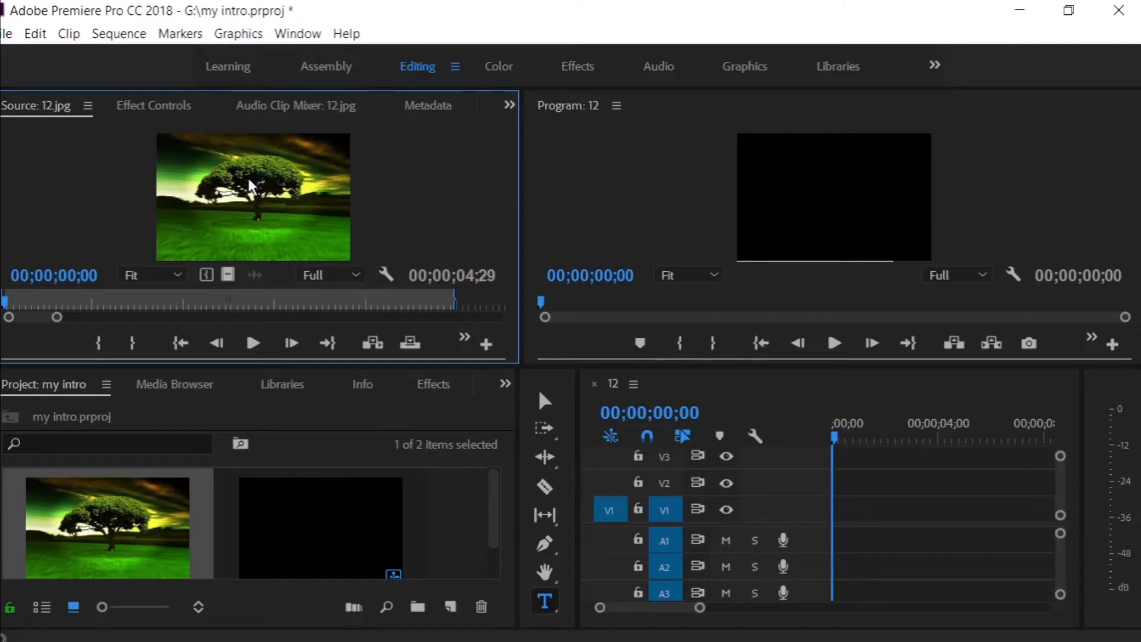
pyautogui.moveTo(457, 297); pyautogui.dragTo(515, 303)
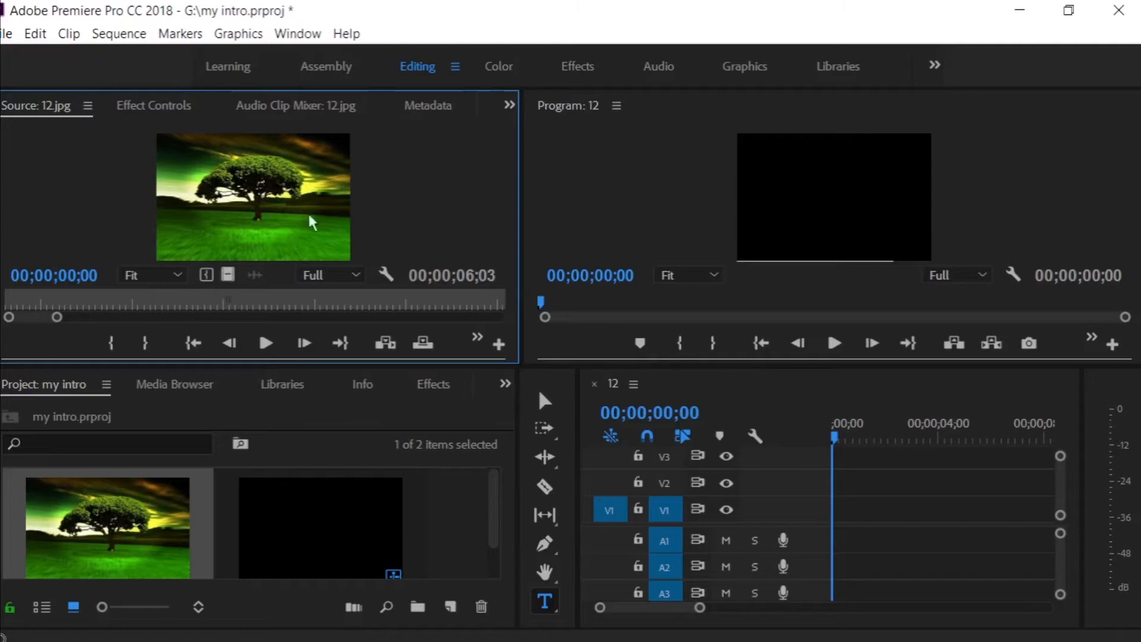
# Widen the timeline area, place 12.jpg at the start of track V1 and lengthen the clip to 00;00;07;19.
pyautogui.moveTo(578, 443); pyautogui.dragTo(236, 462)
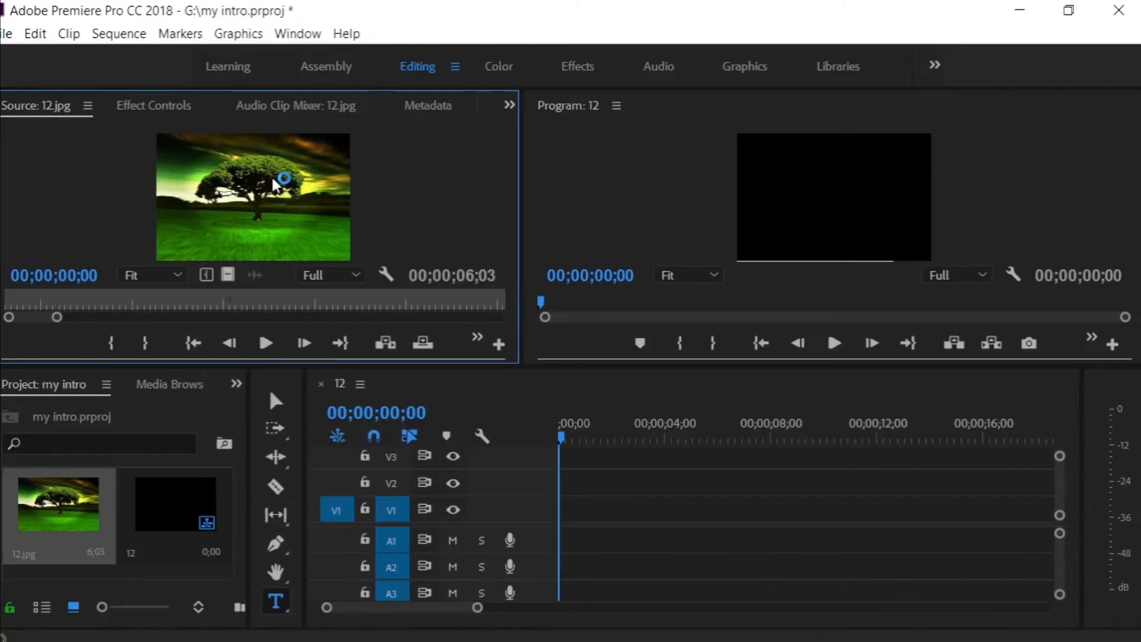
pyautogui.moveTo(277, 184); pyautogui.dragTo(562, 527)
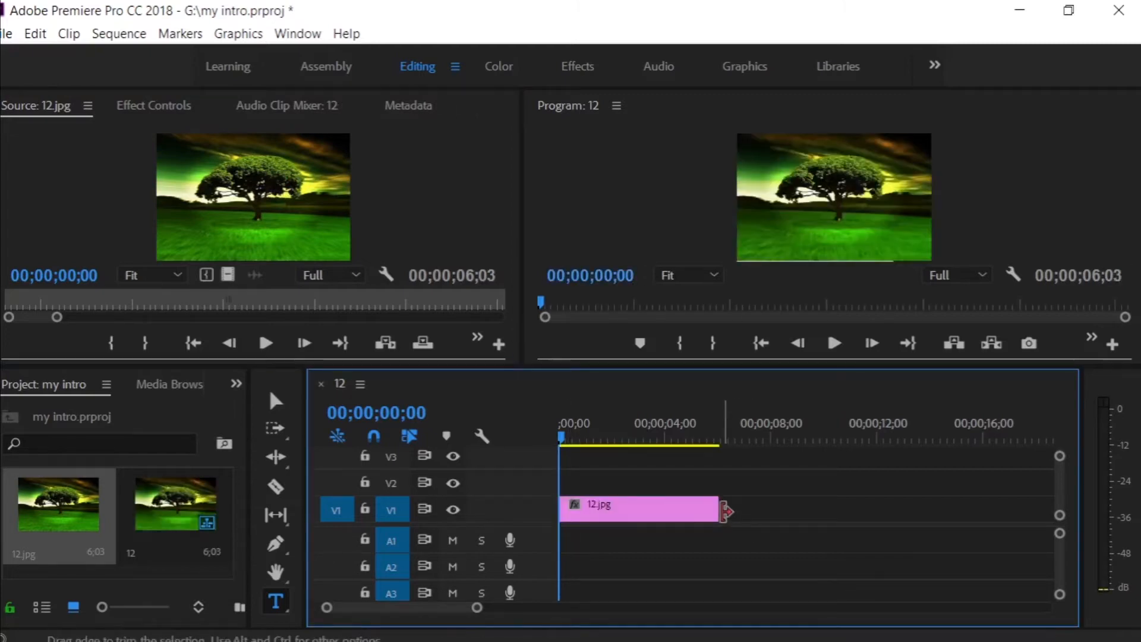
pyautogui.moveTo(729, 509); pyautogui.dragTo(759, 508)
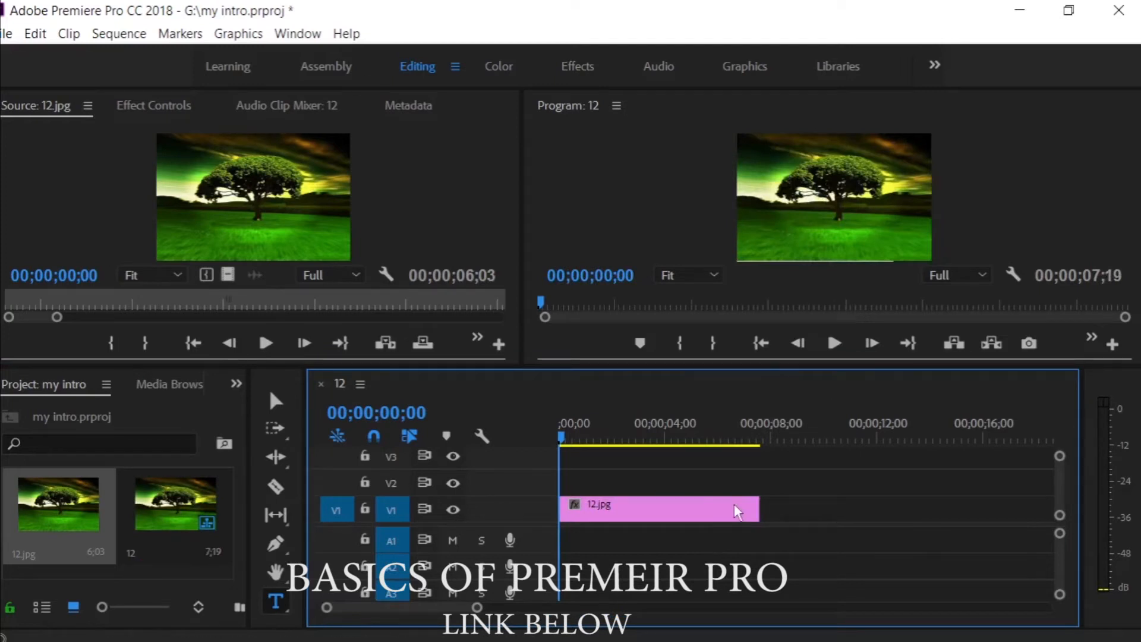
# Create a new legacy title named Title 05 with the default 356 × 234 video settings.
pyautogui.click(162, 415)
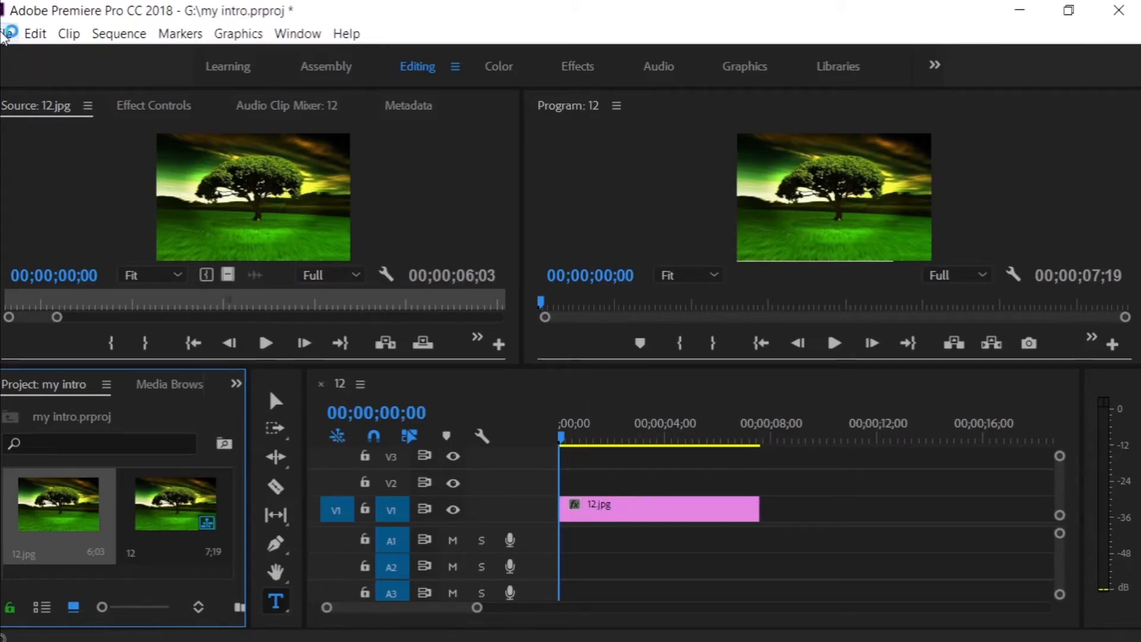
pyautogui.click(7, 34)
pyautogui.moveTo(43, 35)
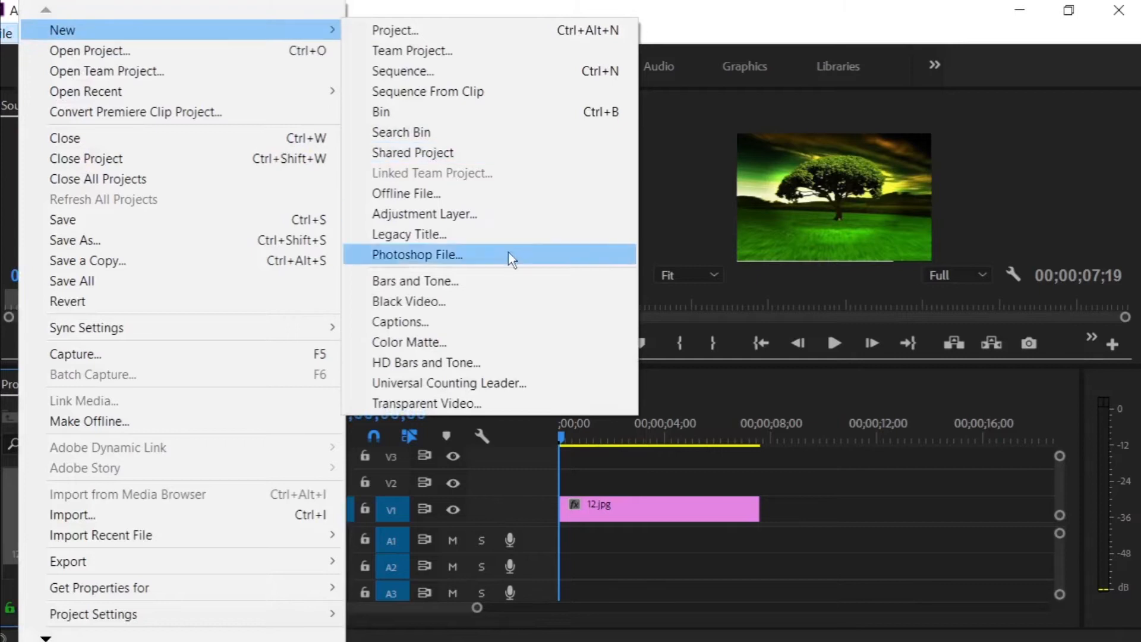
pyautogui.click(482, 234)
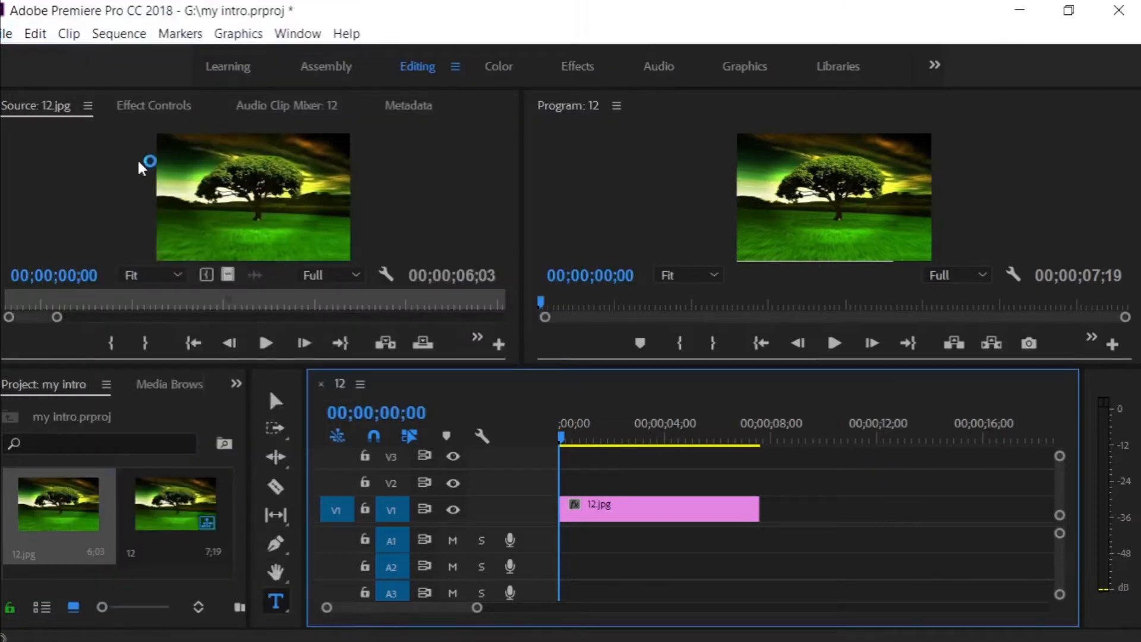
pyautogui.click(7, 33)
pyautogui.moveTo(67, 37)
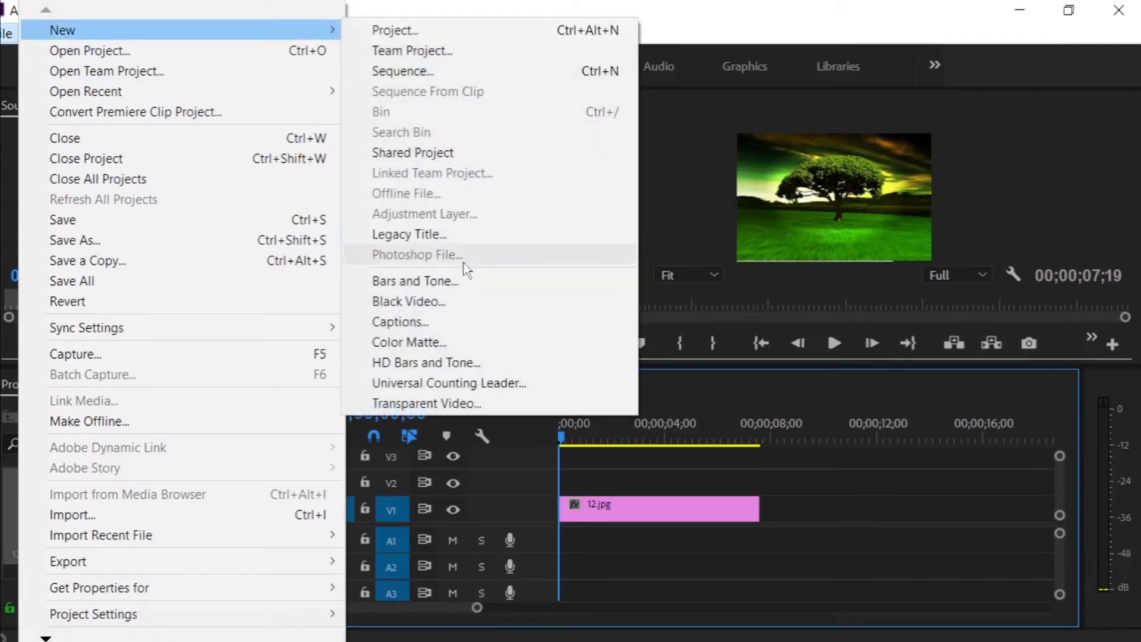
pyautogui.click(457, 234)
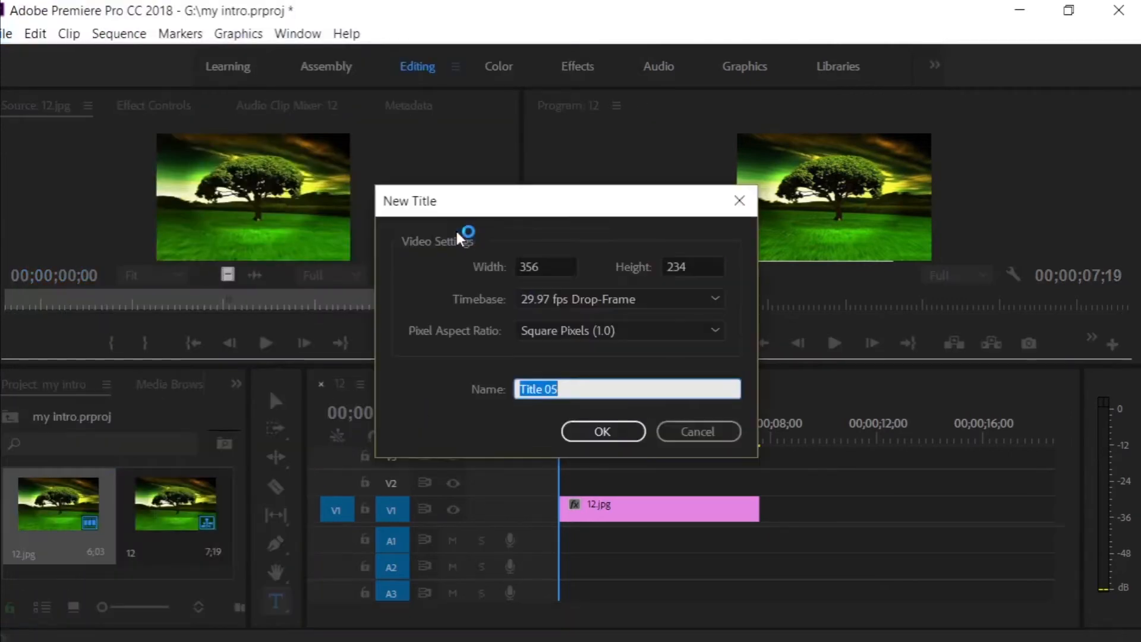
pyautogui.click(609, 429)
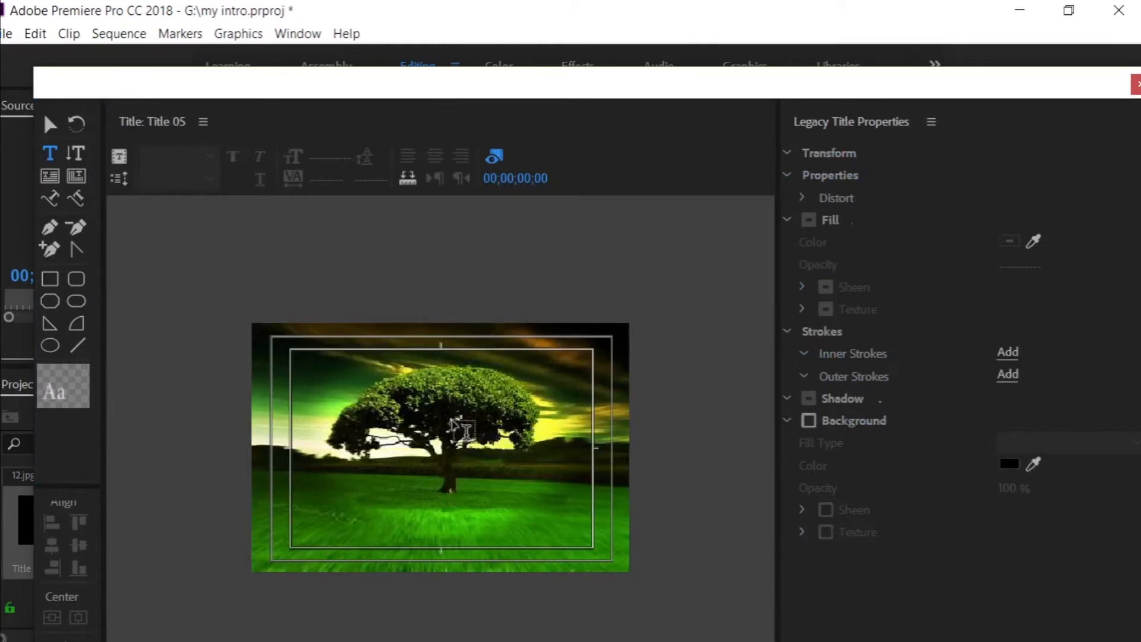
# Add the text "TREES" over the tree in the title with the Type tool.
pyautogui.click(76, 301)
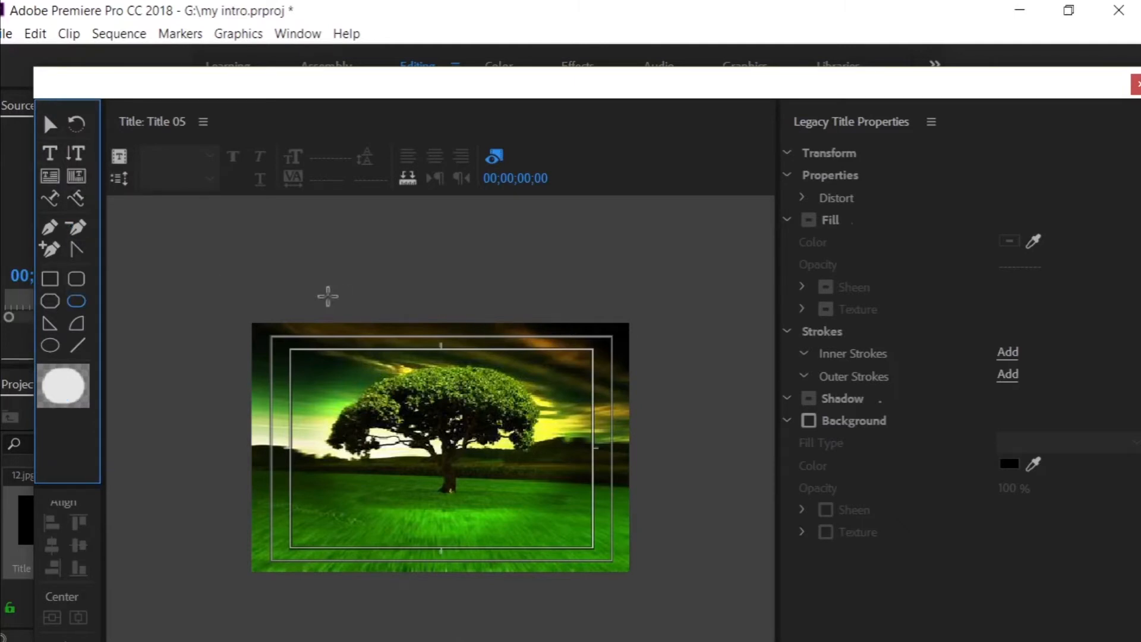
pyautogui.click(56, 154)
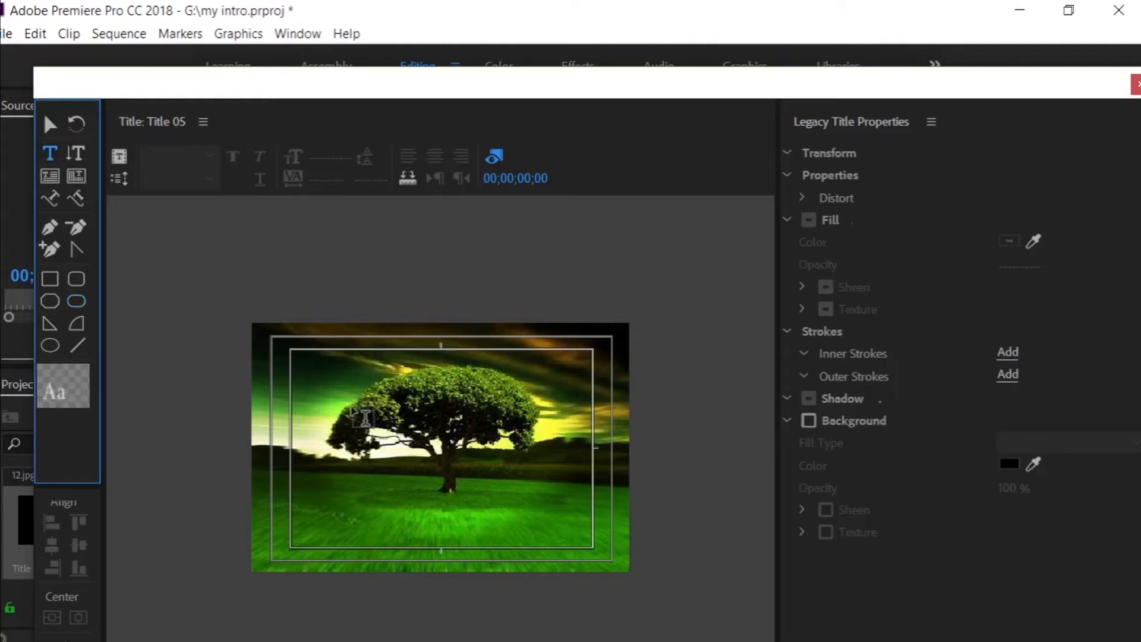
pyautogui.click(352, 406)
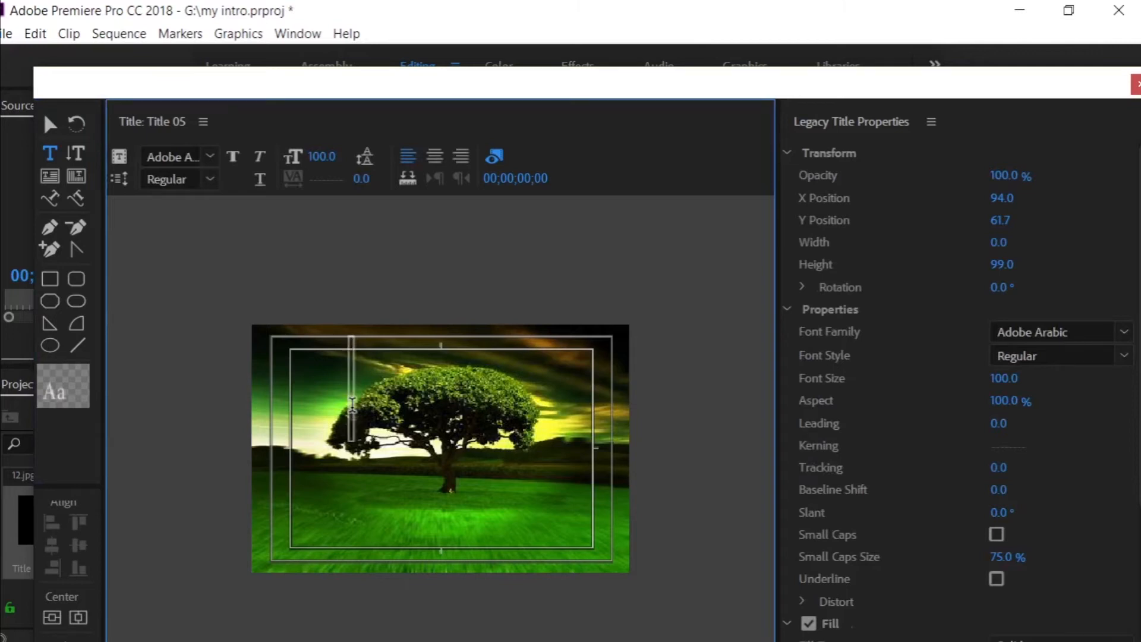
pyautogui.write('TREES')
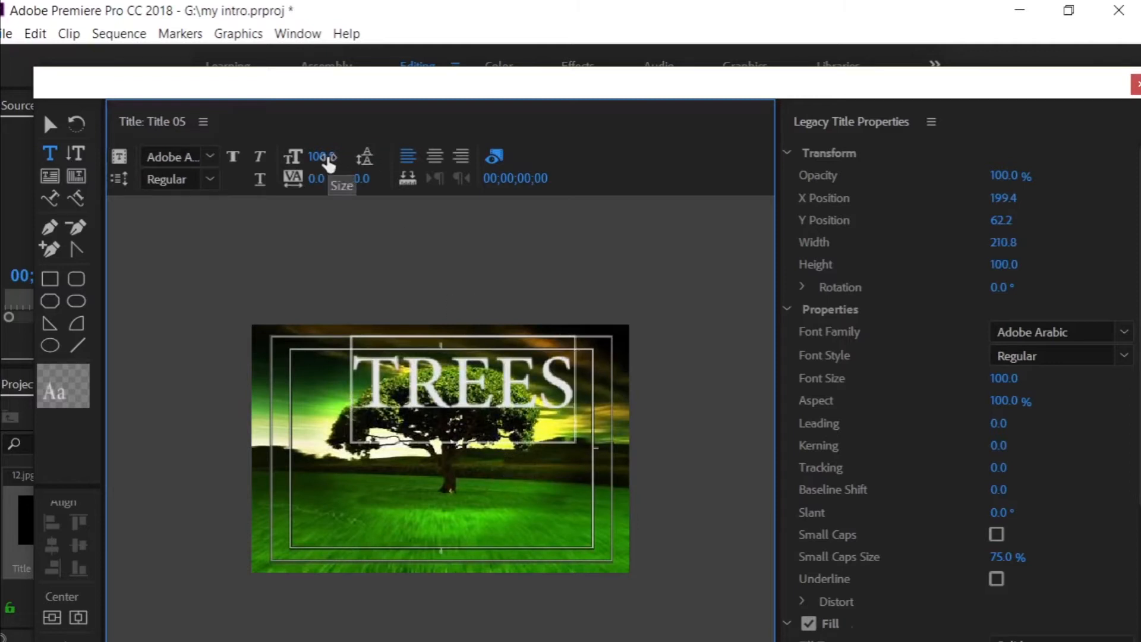
# Reduce the TREES text to font size 64 and center it both horizontally and vertically in the frame.
pyautogui.moveTo(322, 156); pyautogui.dragTo(301, 157)
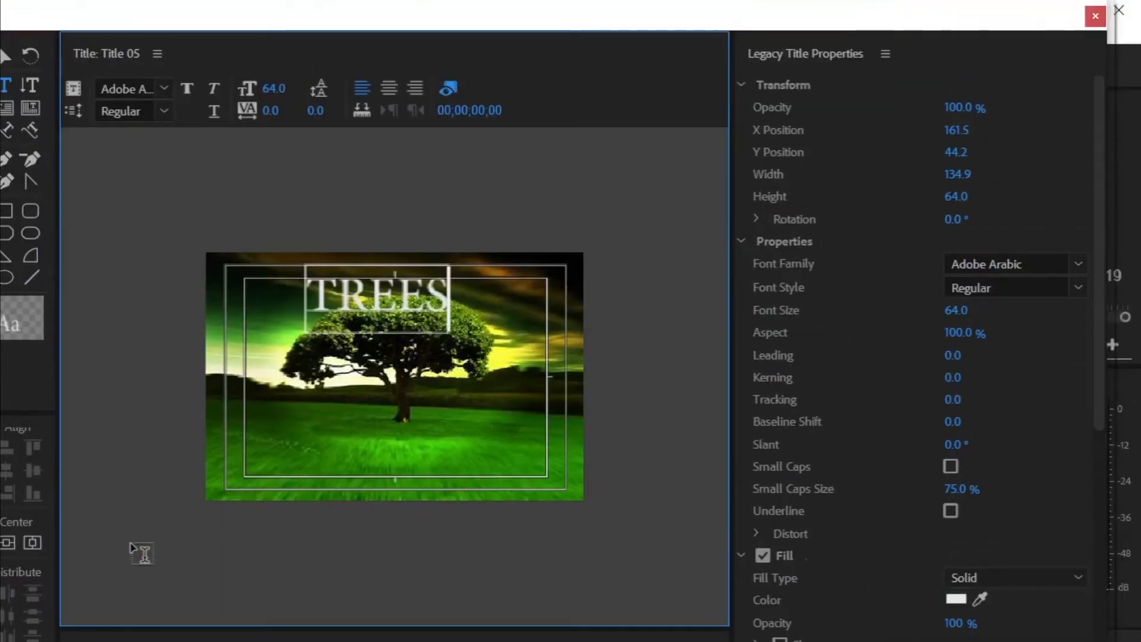
pyautogui.click(34, 544)
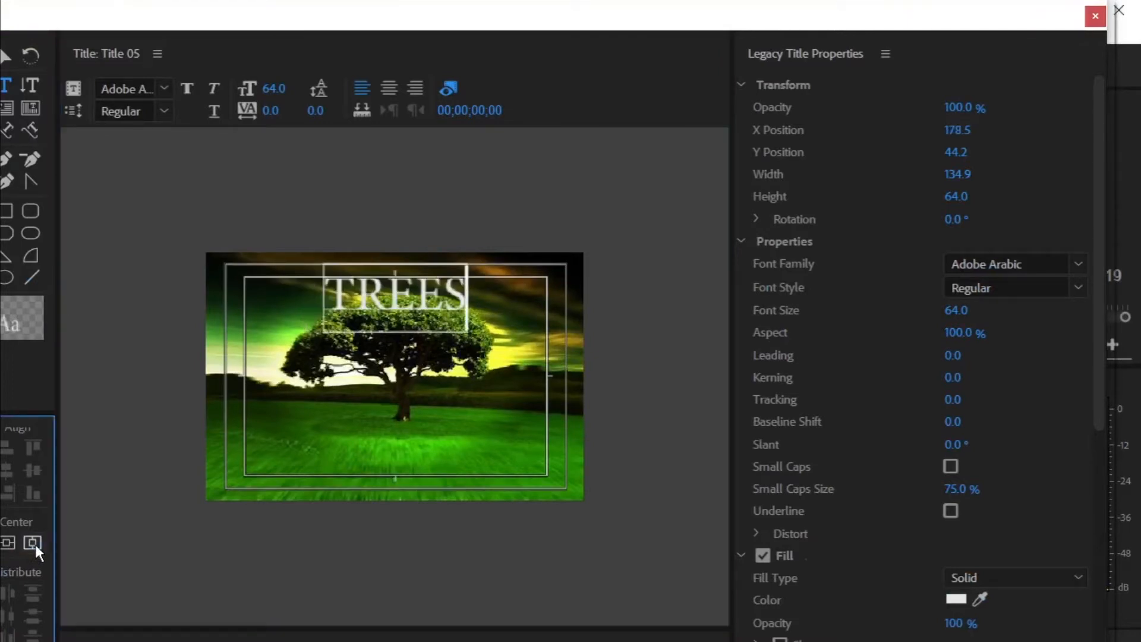
pyautogui.click(9, 544)
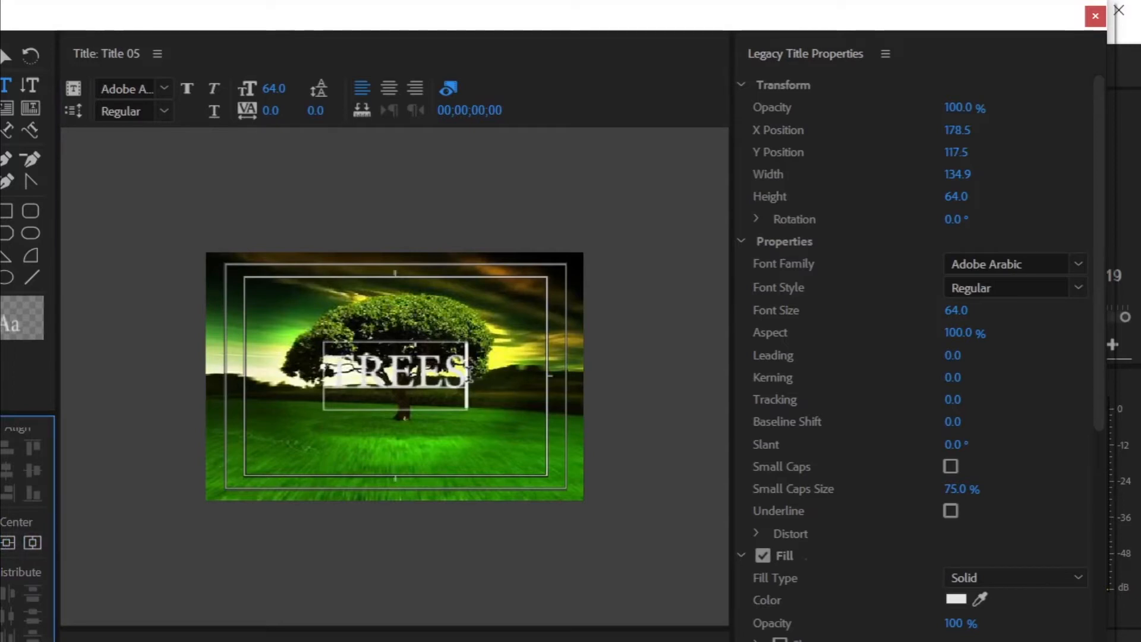
# Sample a blue from the interface as the fill color of the TREES text.
pyautogui.click(956, 599)
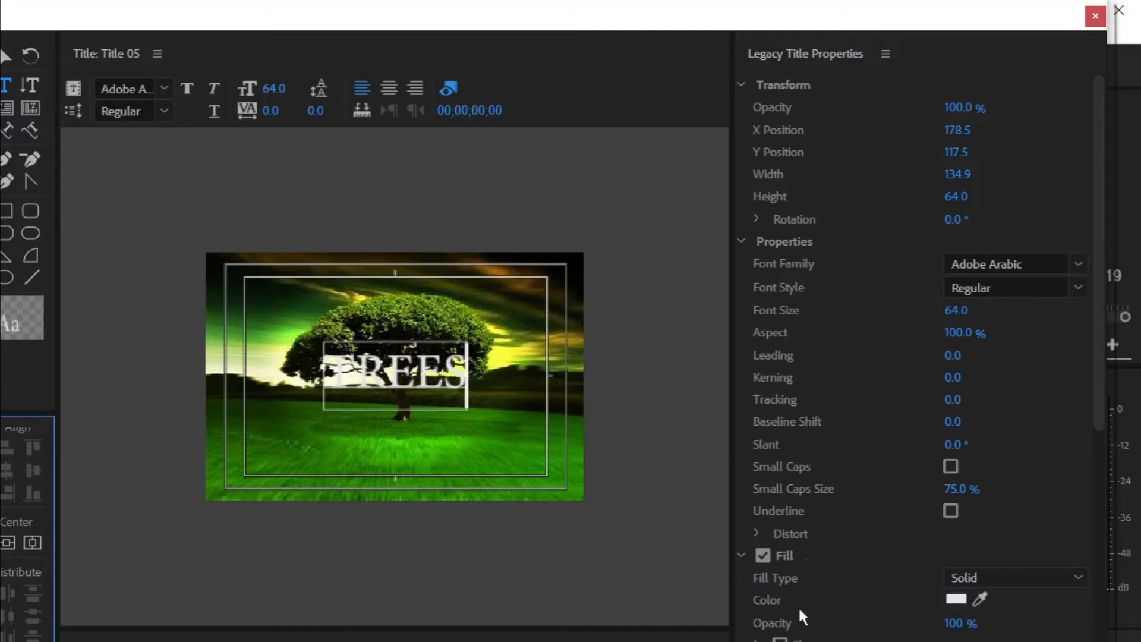
pyautogui.click(987, 594)
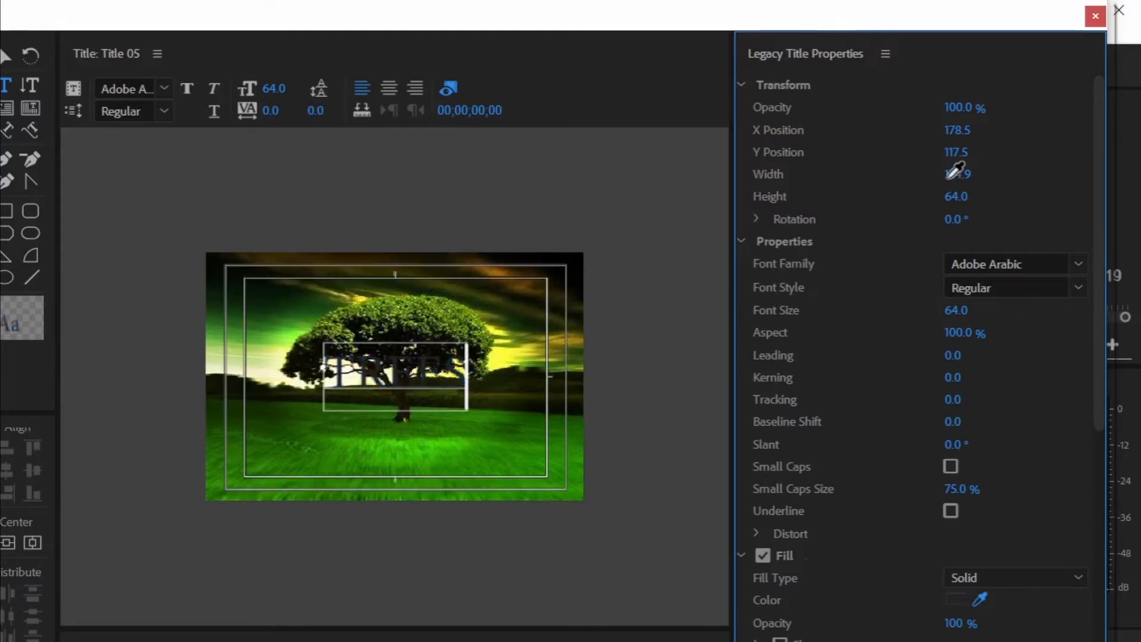
pyautogui.click(966, 100)
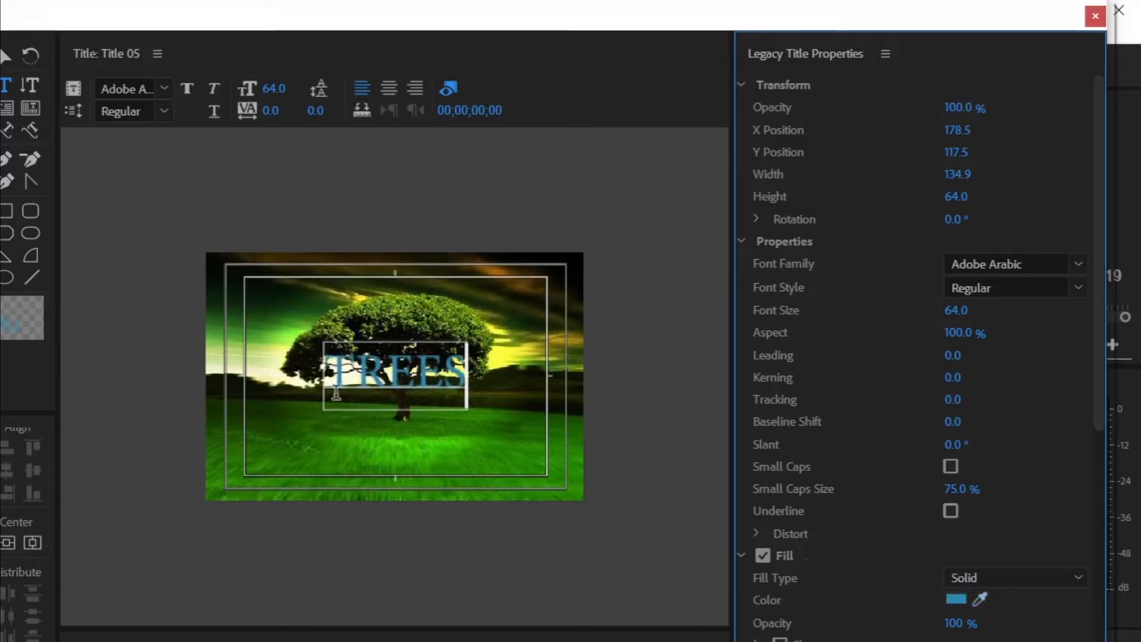
# Set the fill color of the TREES text to bright red and close the title editor.
pyautogui.click(550, 416)
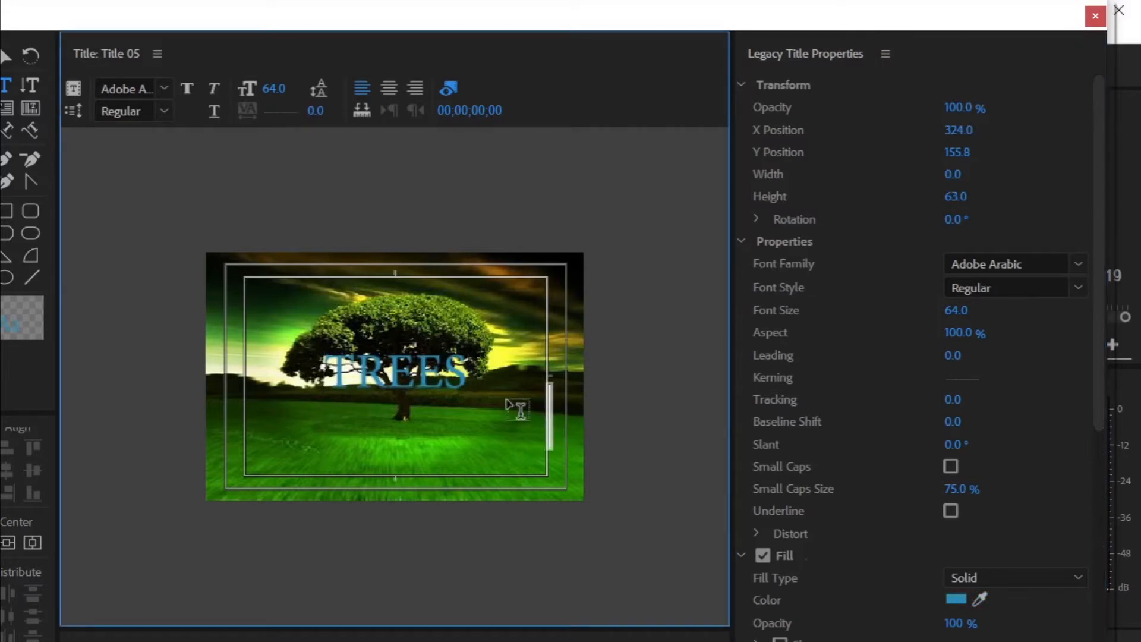
pyautogui.click(456, 363)
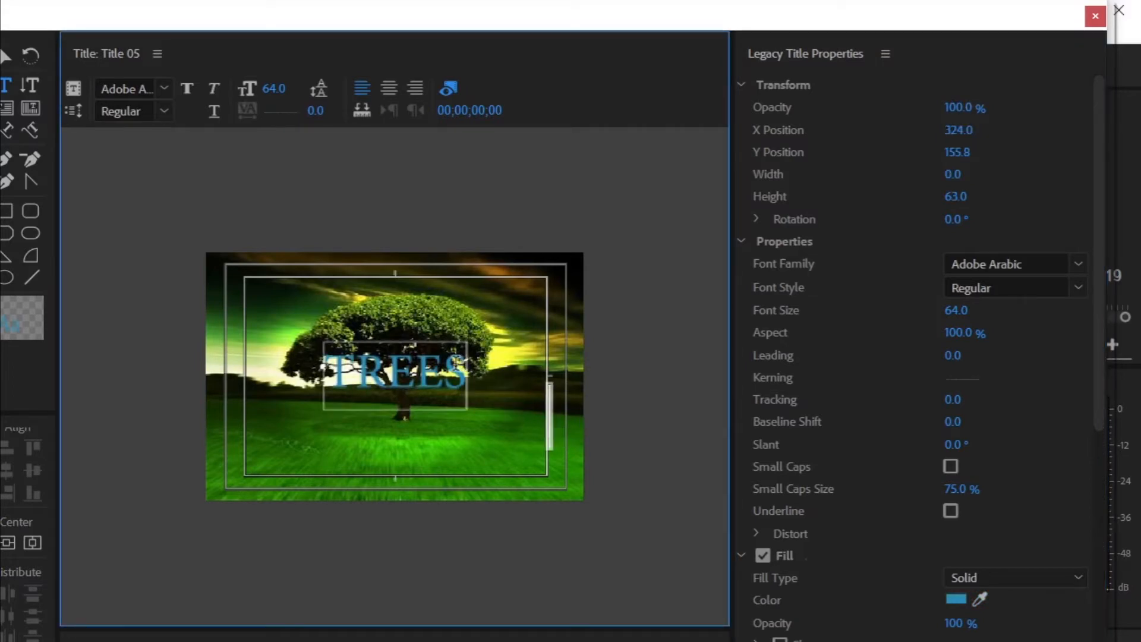
pyautogui.click(458, 361)
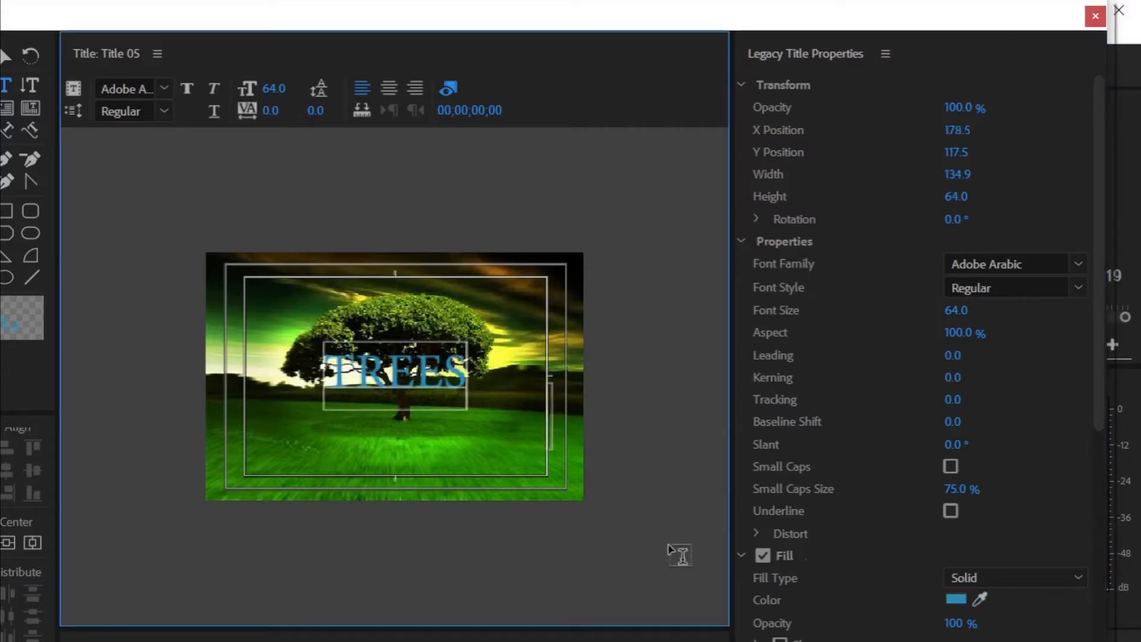
pyautogui.click(954, 598)
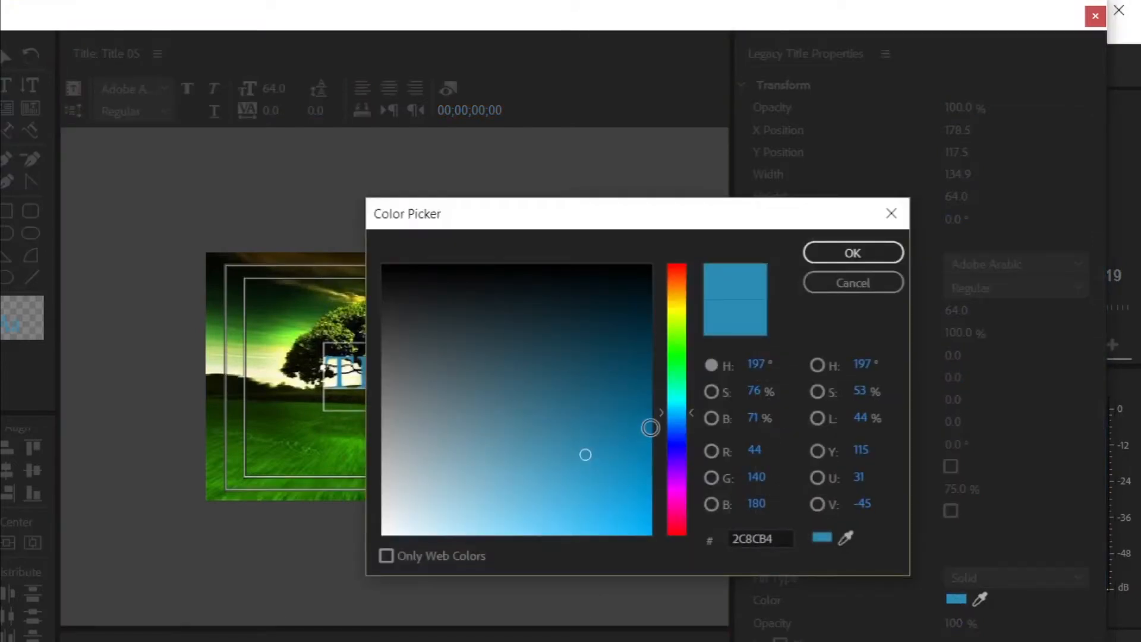
pyautogui.moveTo(666, 383); pyautogui.dragTo(680, 496)
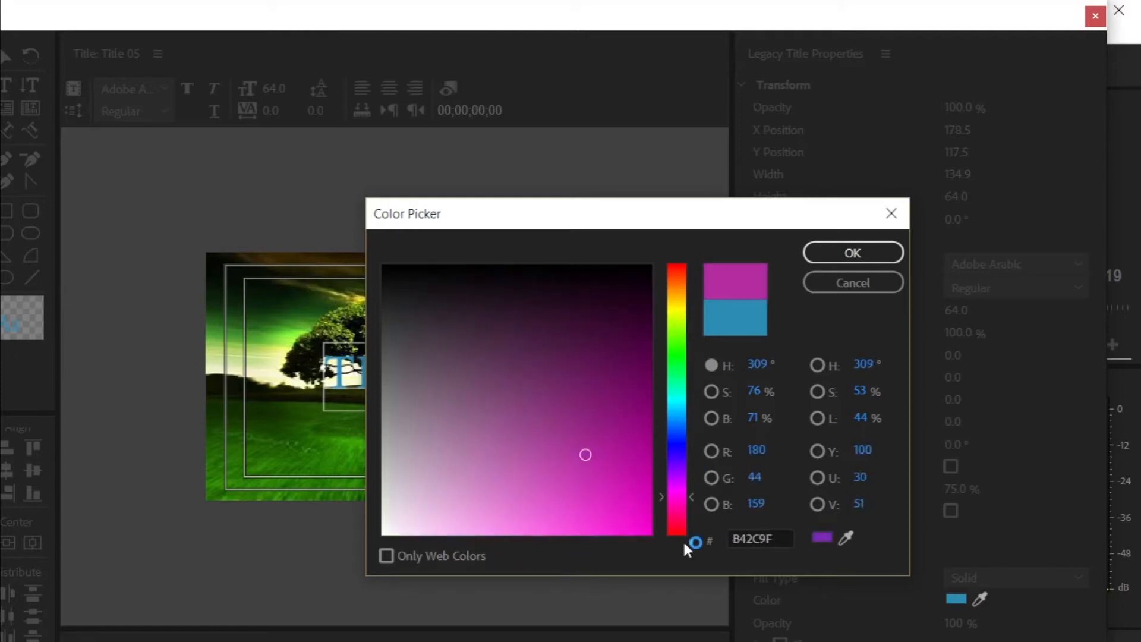
pyautogui.click(683, 540)
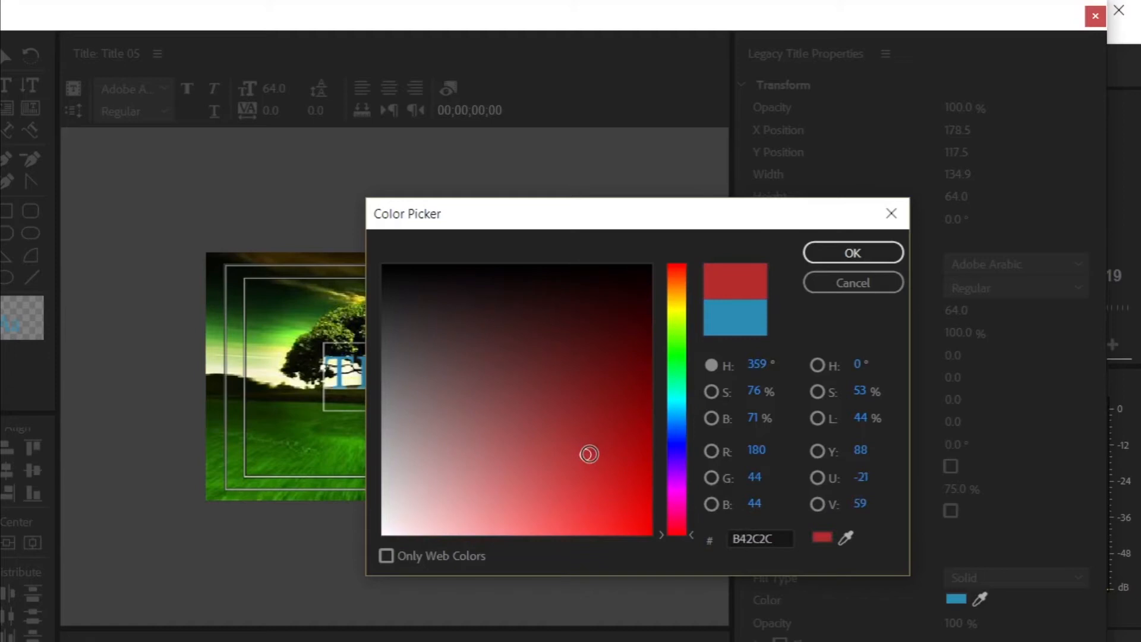
pyautogui.click(651, 534)
pyautogui.click(883, 254)
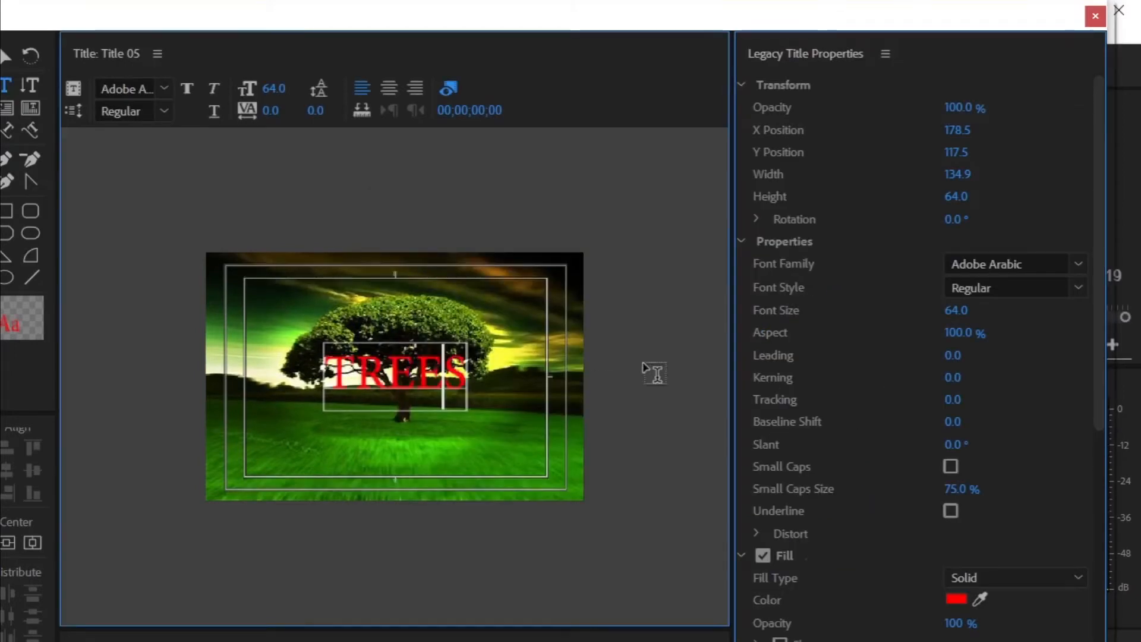
pyautogui.click(643, 364)
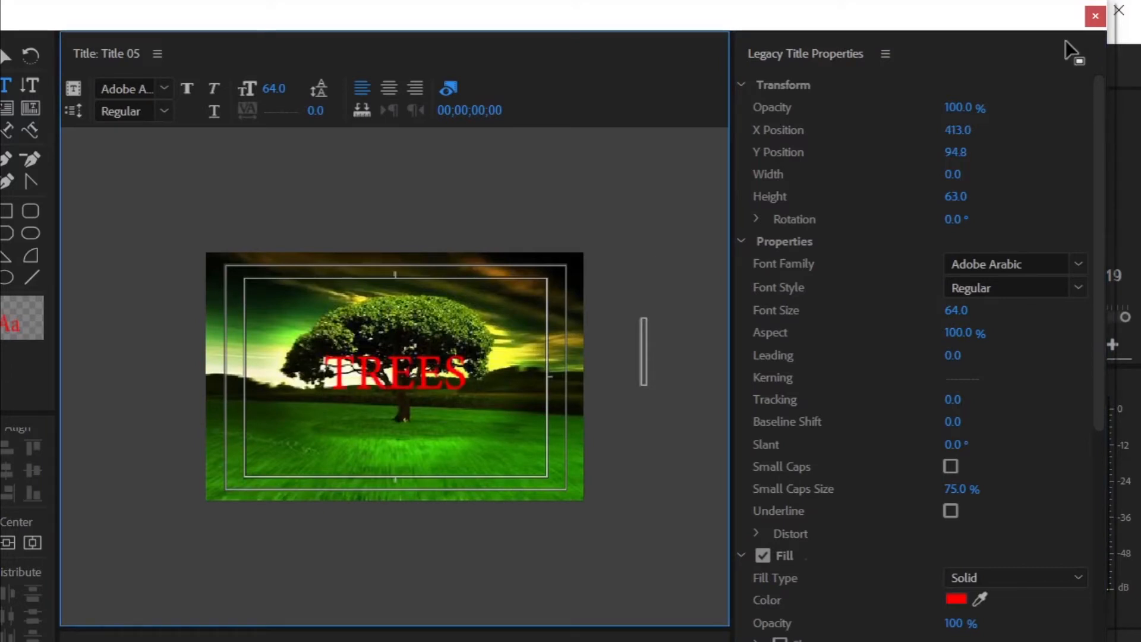
pyautogui.click(1096, 15)
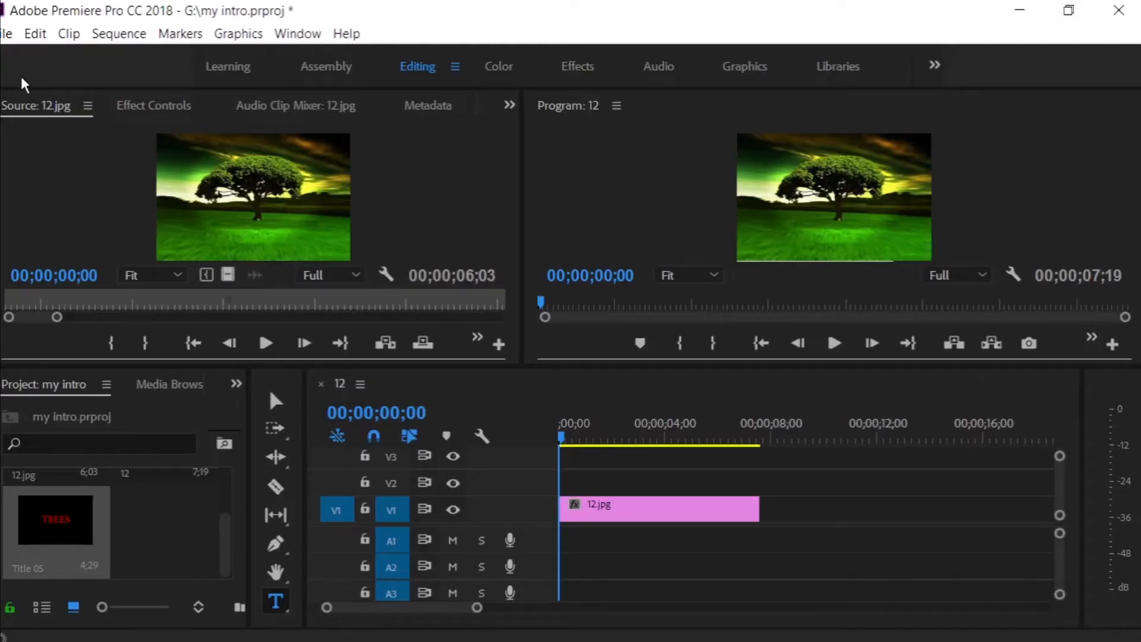
pyautogui.click(3, 35)
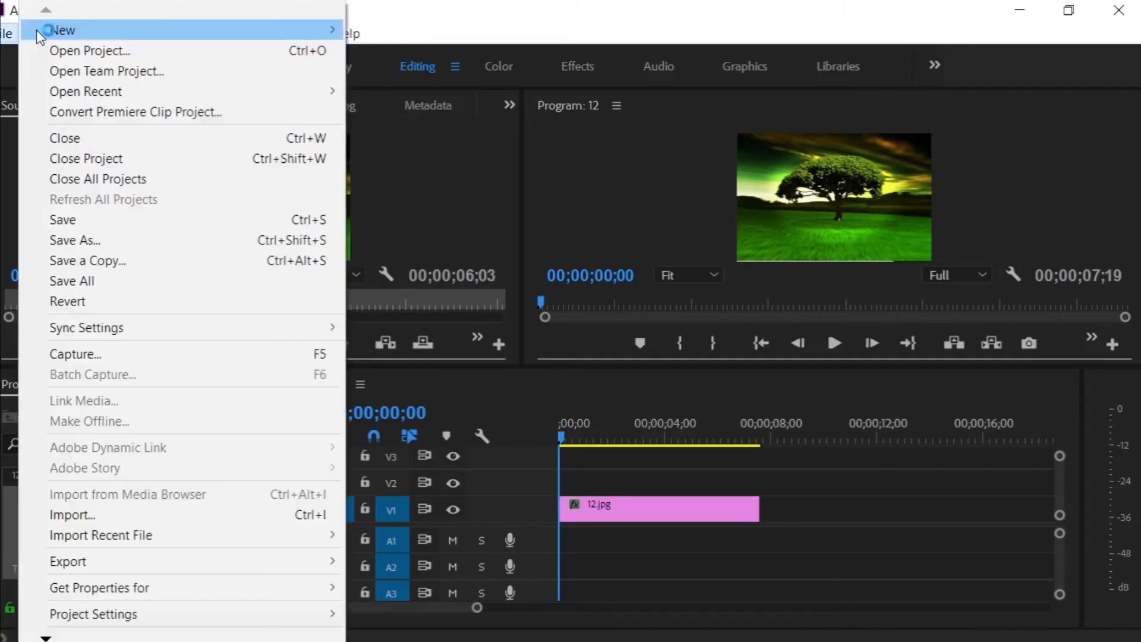
pyautogui.moveTo(43, 33)
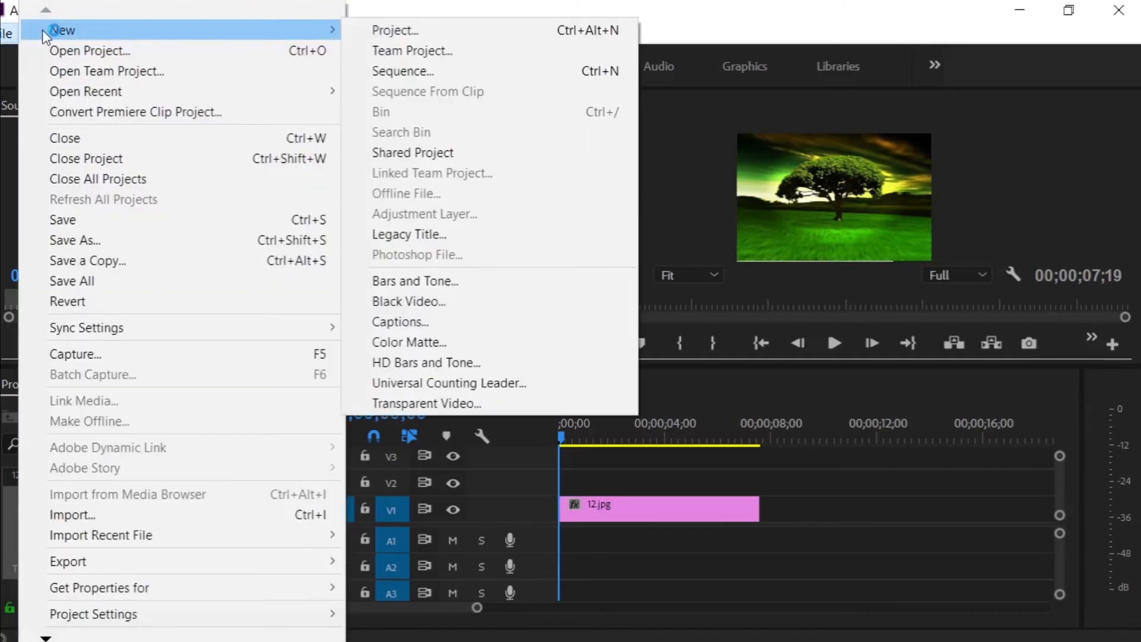
pyautogui.click(411, 238)
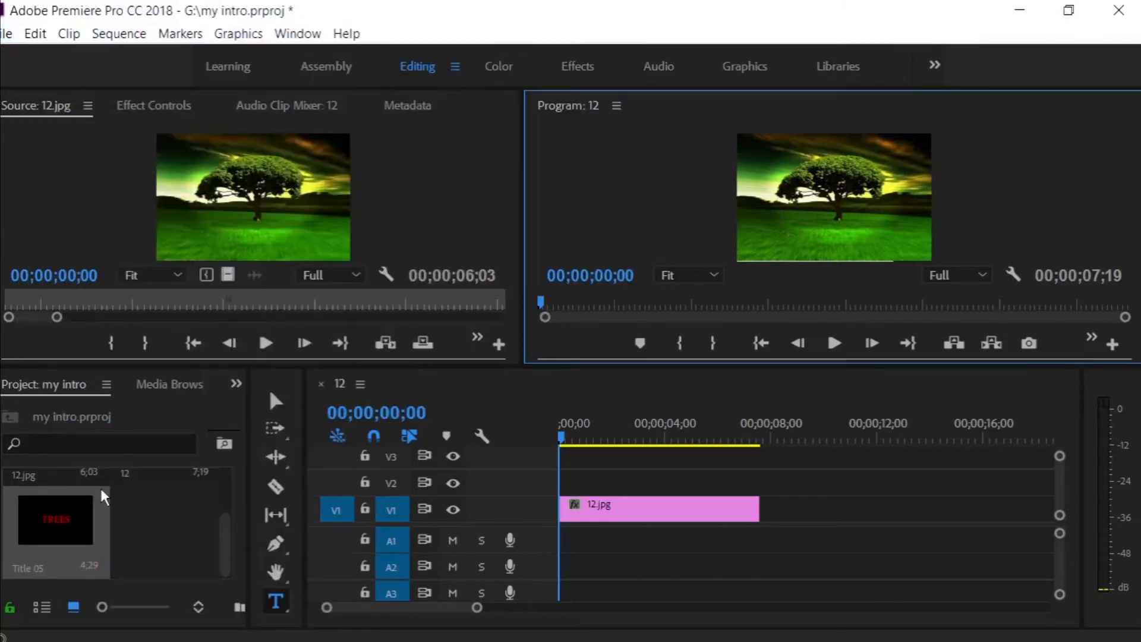
# Place Title 05 at the start of track V2 above the image and lengthen it to about 6 seconds.
pyautogui.moveTo(59, 522); pyautogui.dragTo(568, 476)
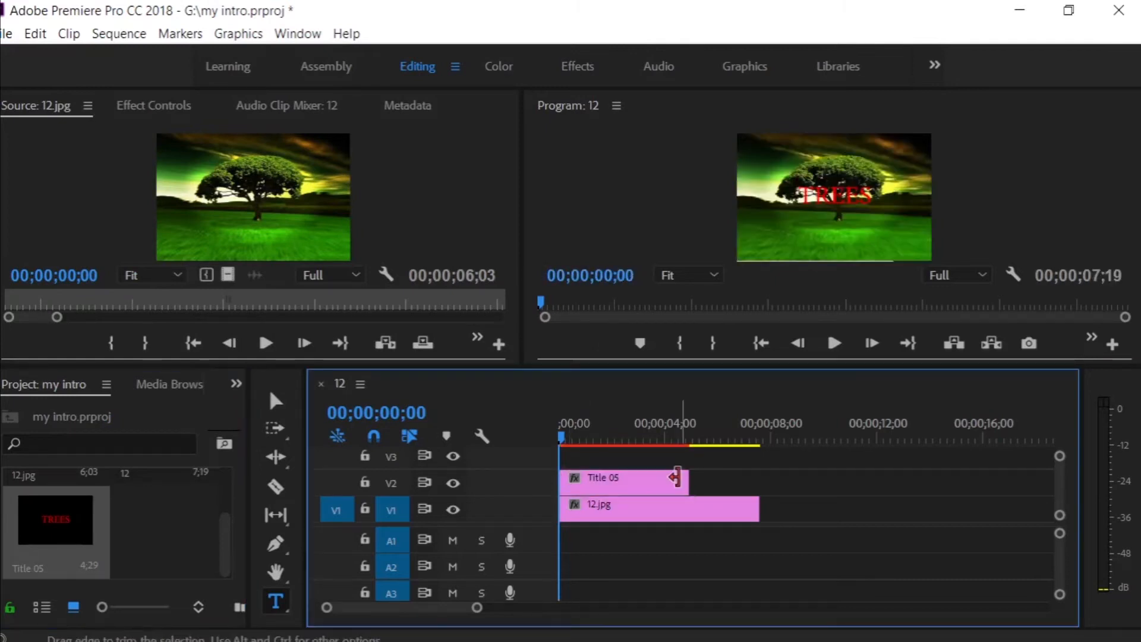
pyautogui.moveTo(686, 482); pyautogui.dragTo(721, 481)
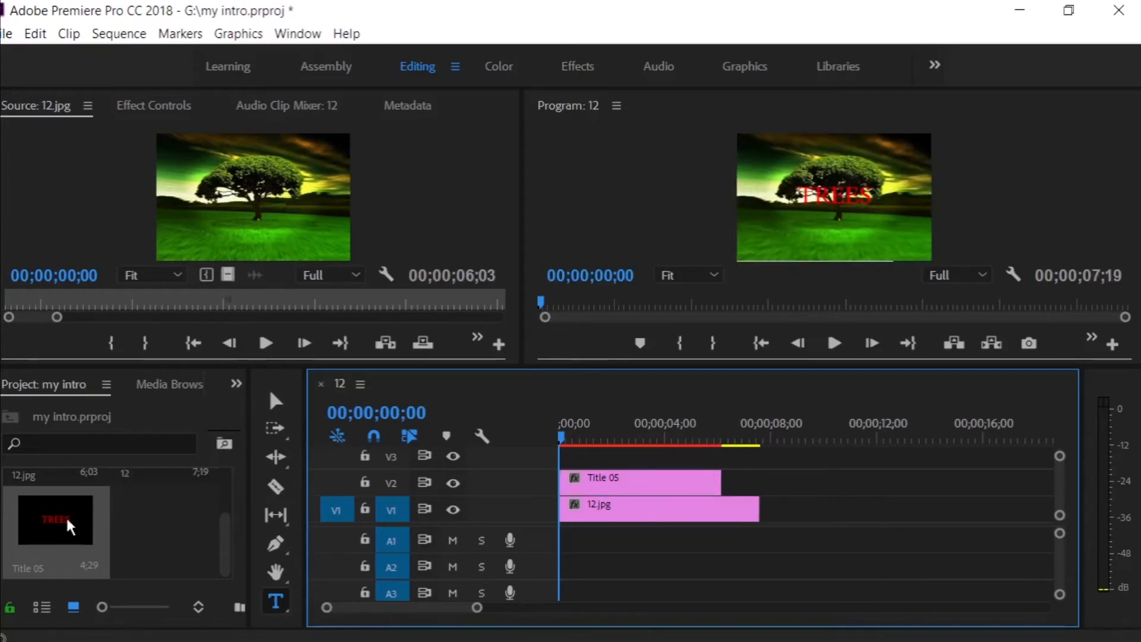
# Open Title 05 in the source monitor, then play the sequence from the start and return the playhead to the beginning.
pyautogui.moveTo(69, 528); pyautogui.dragTo(232, 205)
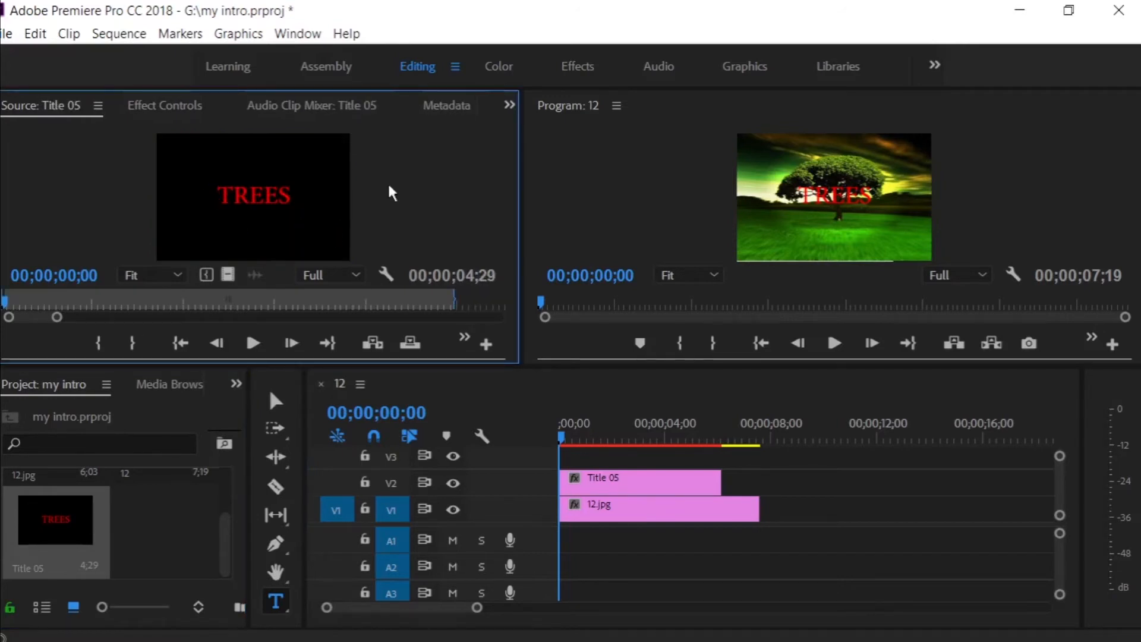
pyautogui.press('Right')
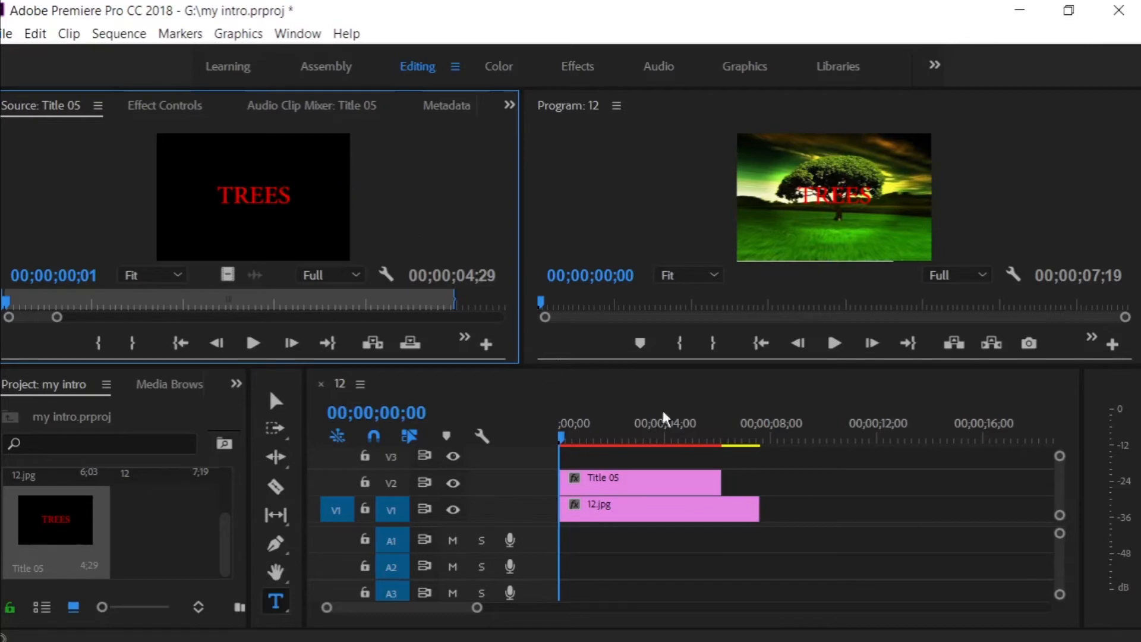
pyautogui.click(836, 344)
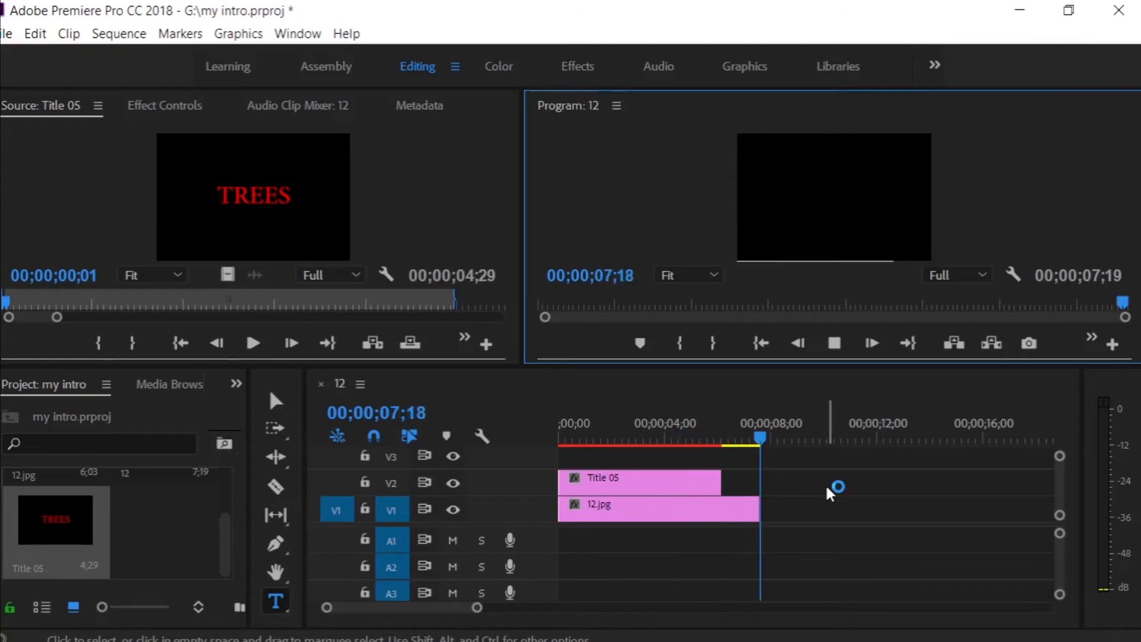
pyautogui.moveTo(763, 438); pyautogui.dragTo(540, 446)
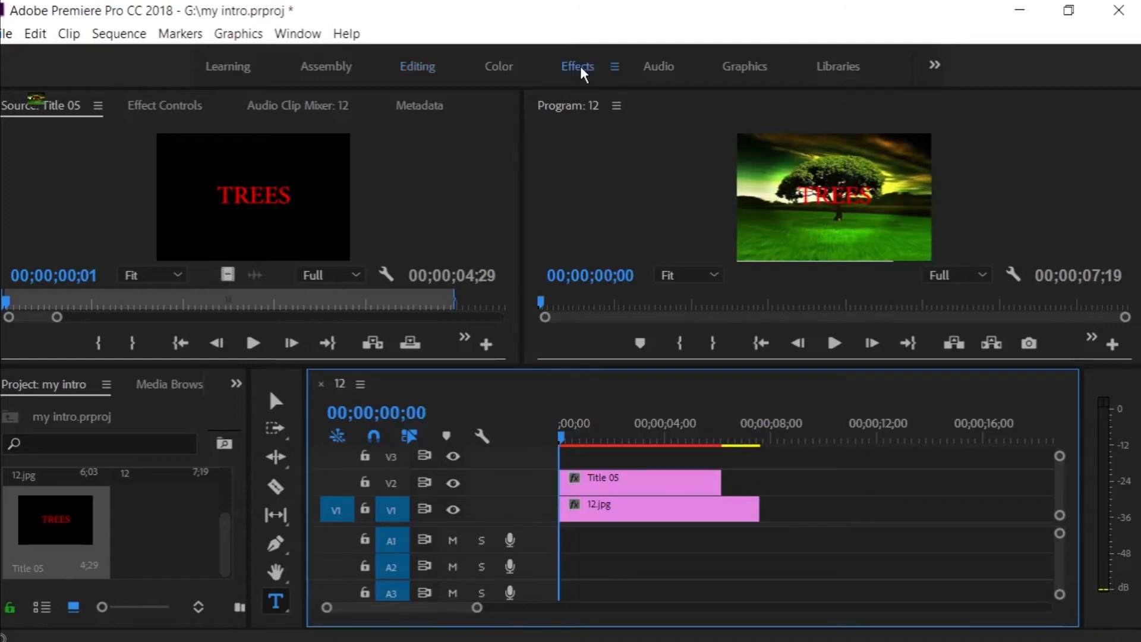
# Switch to the Effects workspace and filter the effects list by DISSO.
pyautogui.click(578, 66)
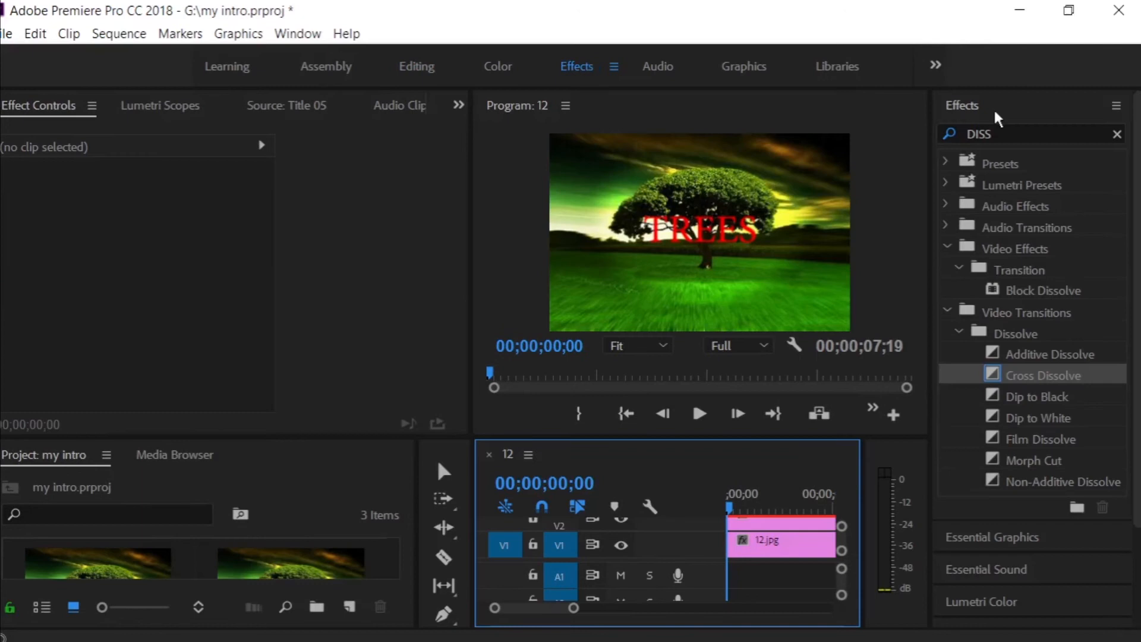
pyautogui.click(1003, 133)
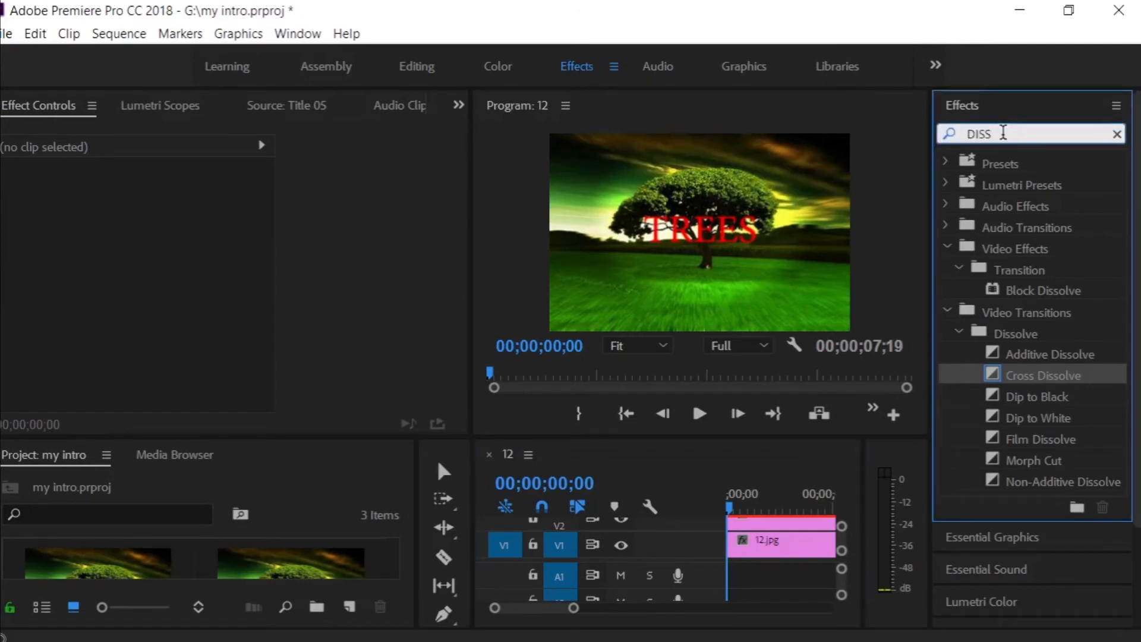
pyautogui.press('BackSpace')
pyautogui.press('BackSpace')
pyautogui.press('BackSpace')
pyautogui.press('BackSpace')
pyautogui.write('D')
pyautogui.write('ISSOL')
pyautogui.write('===========')
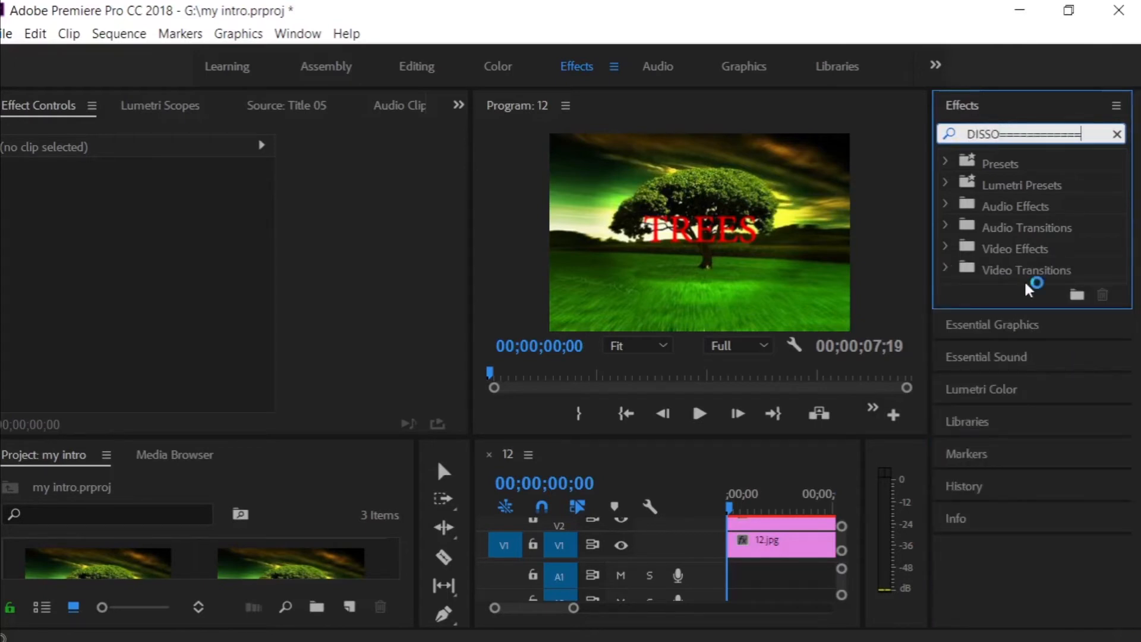
pyautogui.click(951, 269)
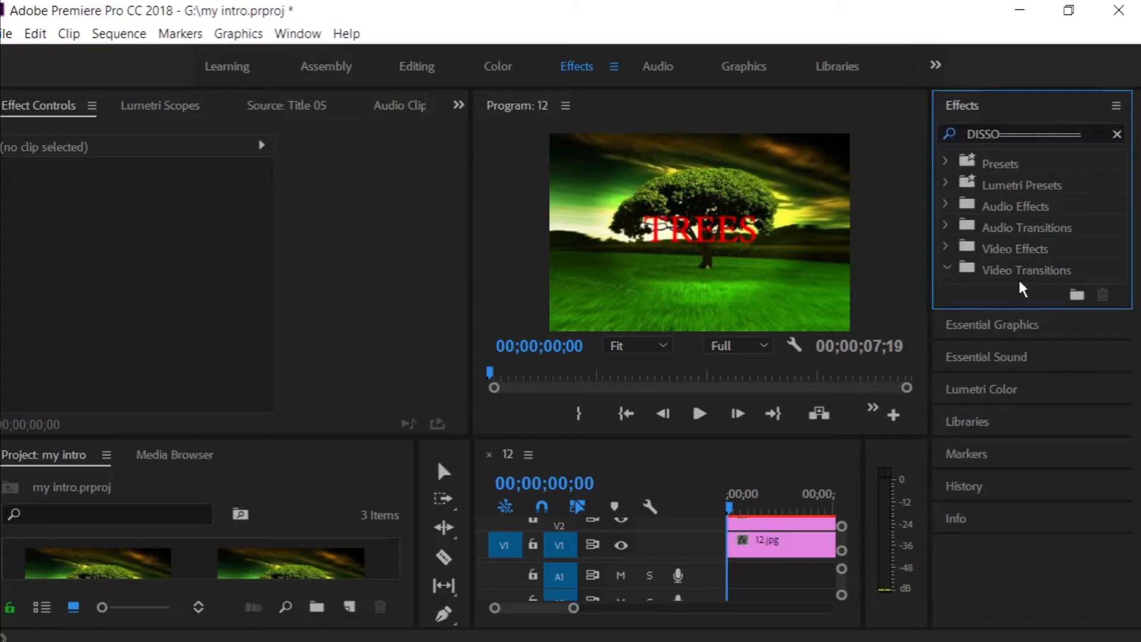
pyautogui.click(1083, 132)
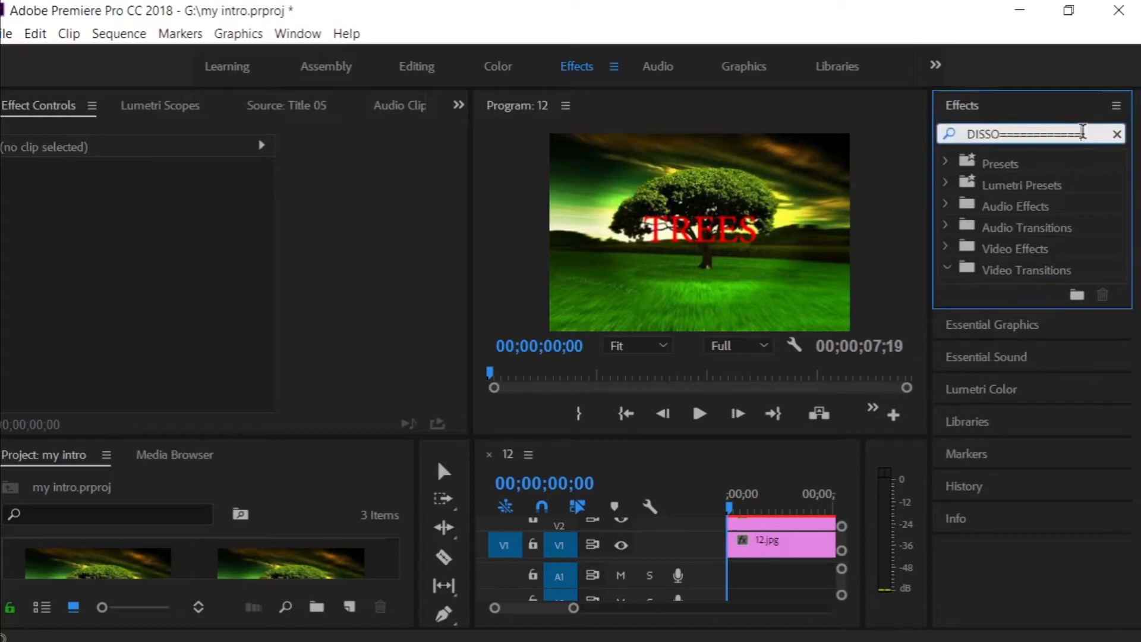
pyautogui.press('BackSpace')
pyautogui.press('BackSpace')
pyautogui.press('BackSpace')
pyautogui.press('BackSpace')
pyautogui.press('BackSpace')
pyautogui.press('BackSpace')
pyautogui.press('BackSpace')
pyautogui.press('BackSpace')
pyautogui.press('BackSpace')
pyautogui.press('BackSpace')
pyautogui.press('BackSpace')
pyautogui.press('BackSpace')
pyautogui.press('BackSpace')
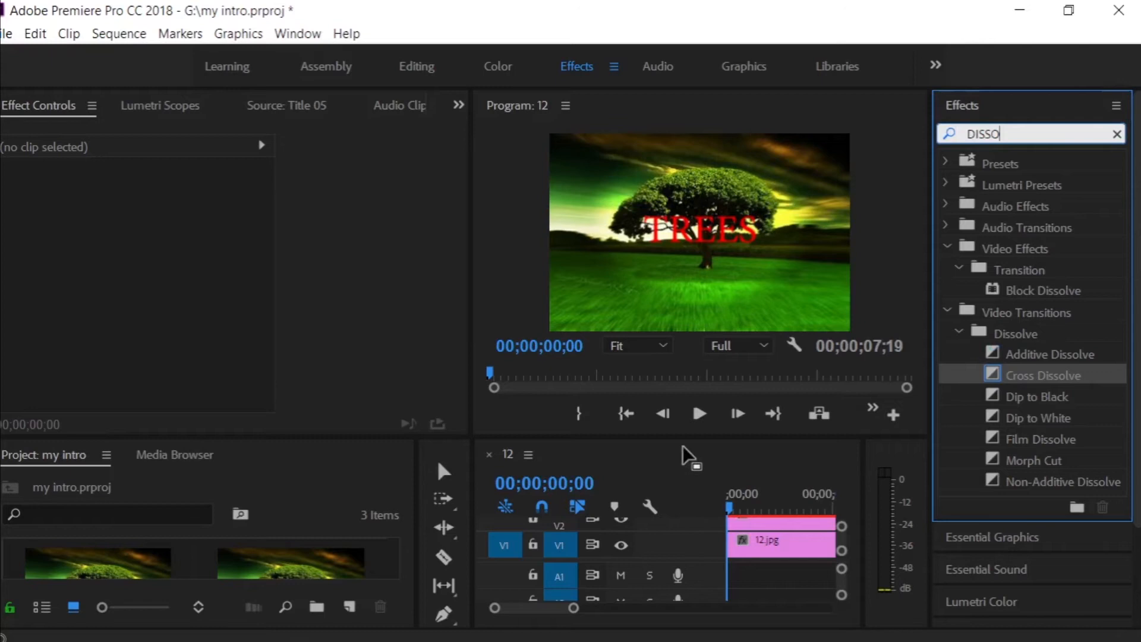
# Apply the Cross Dissolve transition to both the start and the end of the Title 05 clip on V2.
pyautogui.moveTo(682, 435); pyautogui.dragTo(673, 343)
pyautogui.moveTo(1042, 377); pyautogui.dragTo(743, 479)
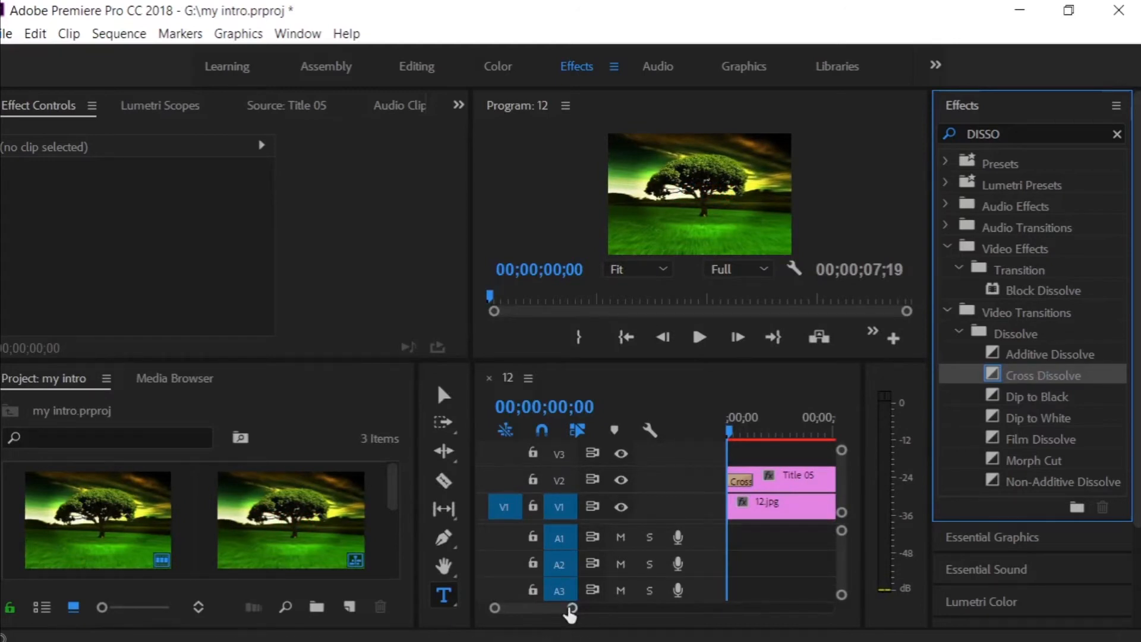
pyautogui.moveTo(572, 608); pyautogui.dragTo(612, 609)
pyautogui.click(1063, 376)
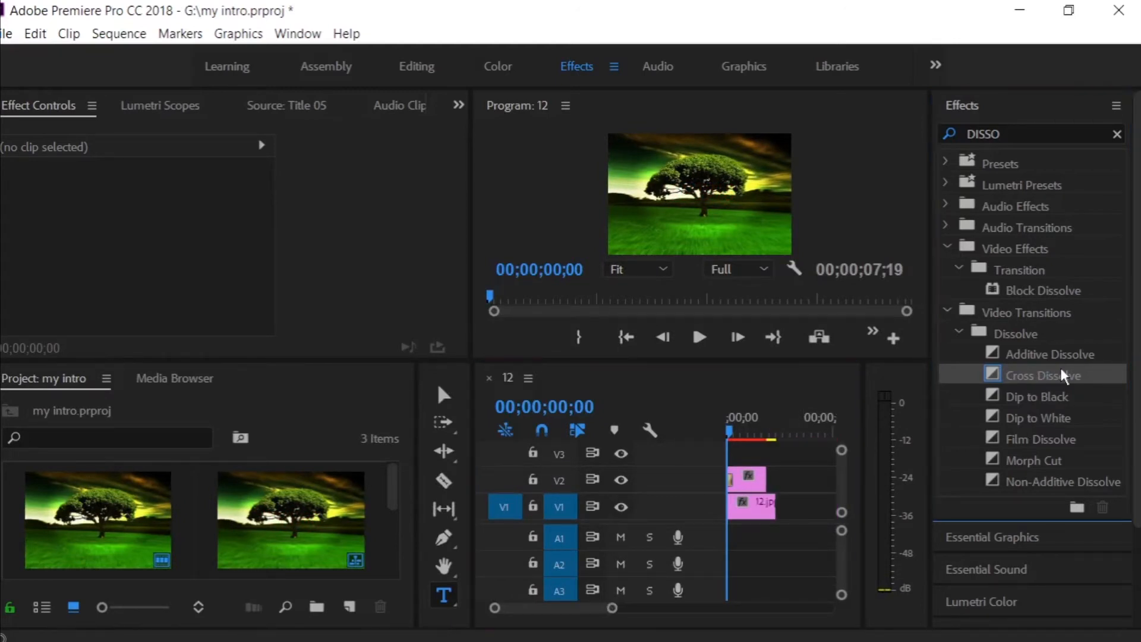
pyautogui.moveTo(1063, 376)
pyautogui.mouseDown()
pyautogui.moveTo(772, 499)
pyautogui.moveTo(760, 480)
pyautogui.mouseUp()
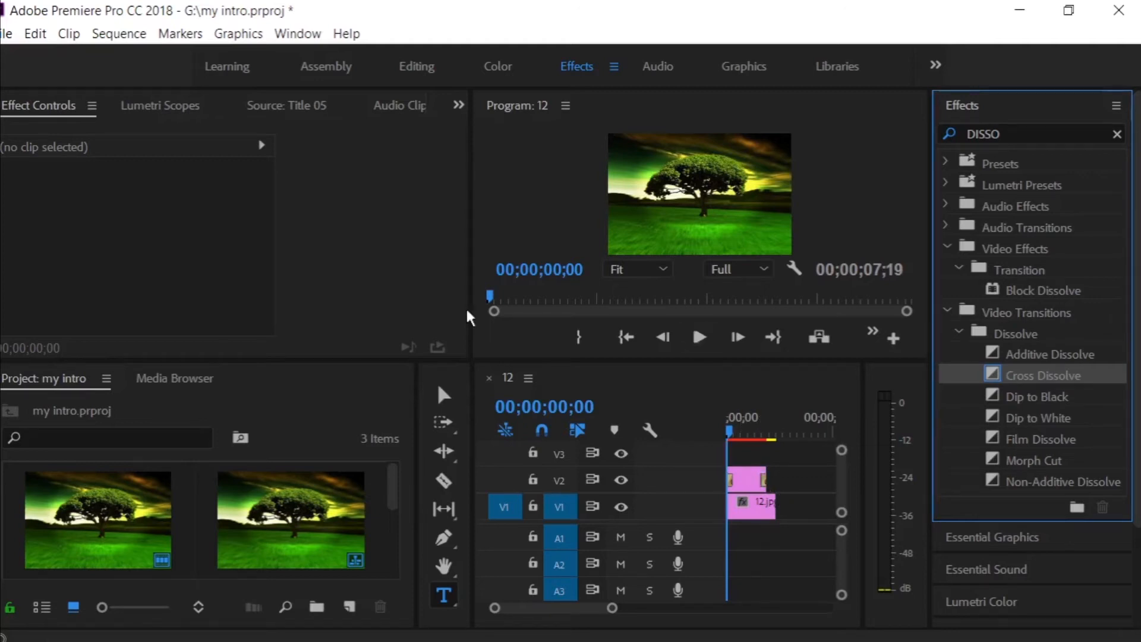
# Enlarge the program monitor and play the sequence to preview the title's fade in and fade out.
pyautogui.moveTo(470, 318); pyautogui.dragTo(80, 331)
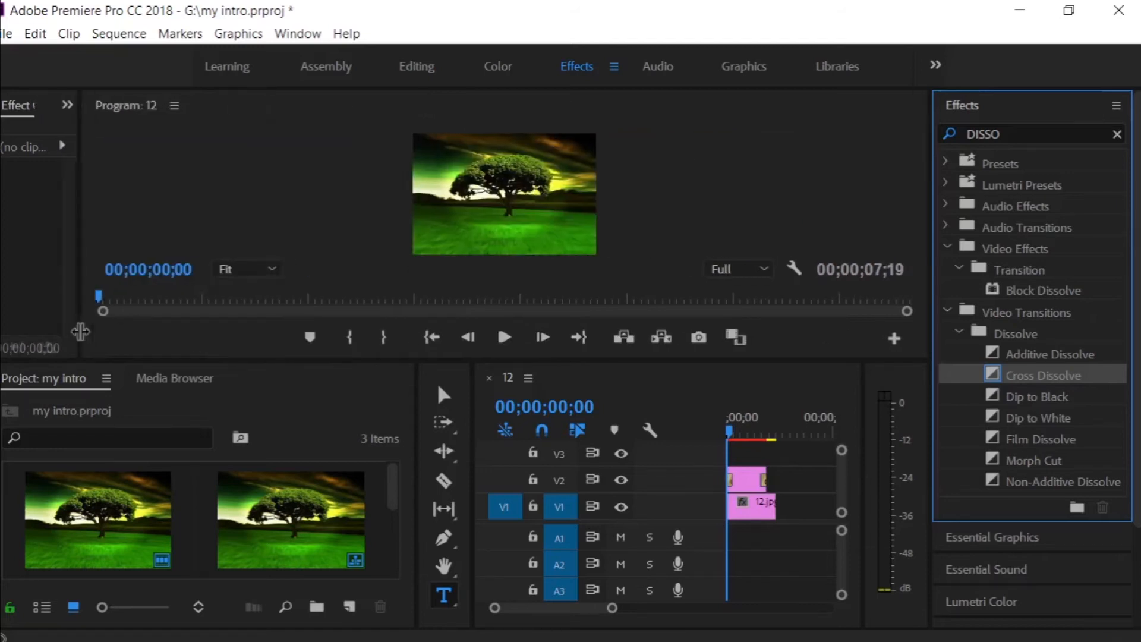
pyautogui.moveTo(405, 360); pyautogui.dragTo(447, 604)
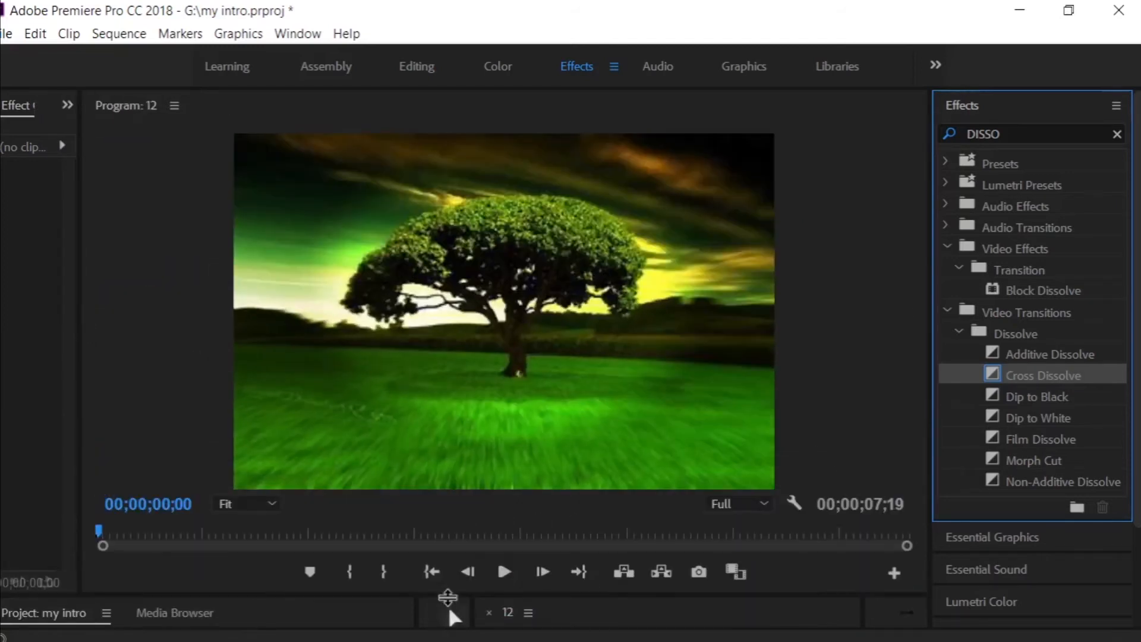
pyautogui.click(504, 573)
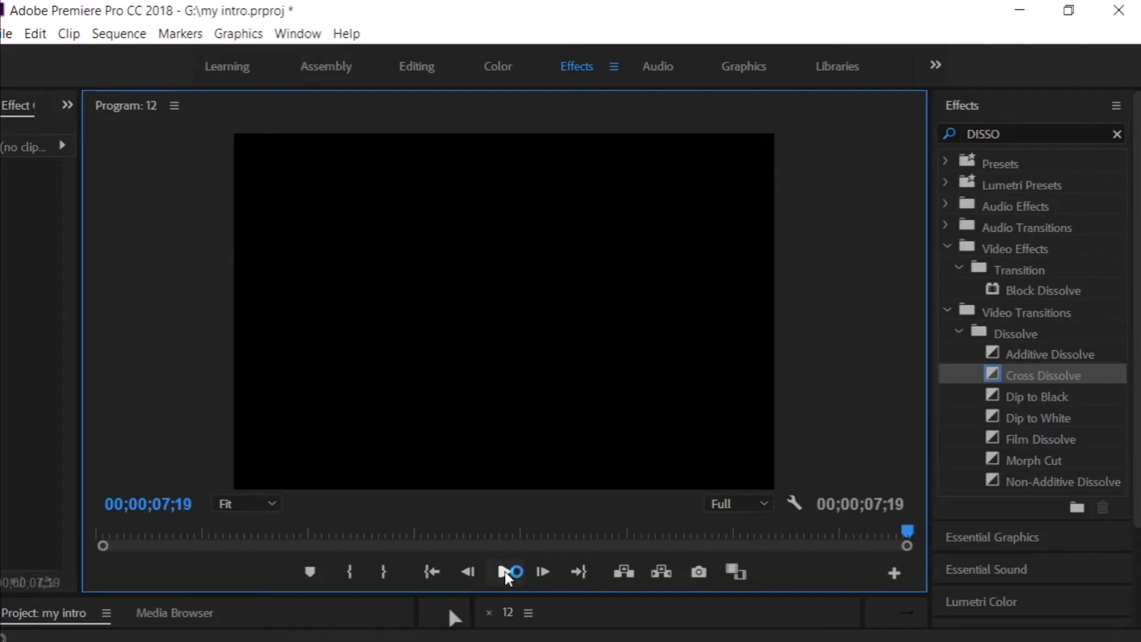
pyautogui.click(507, 573)
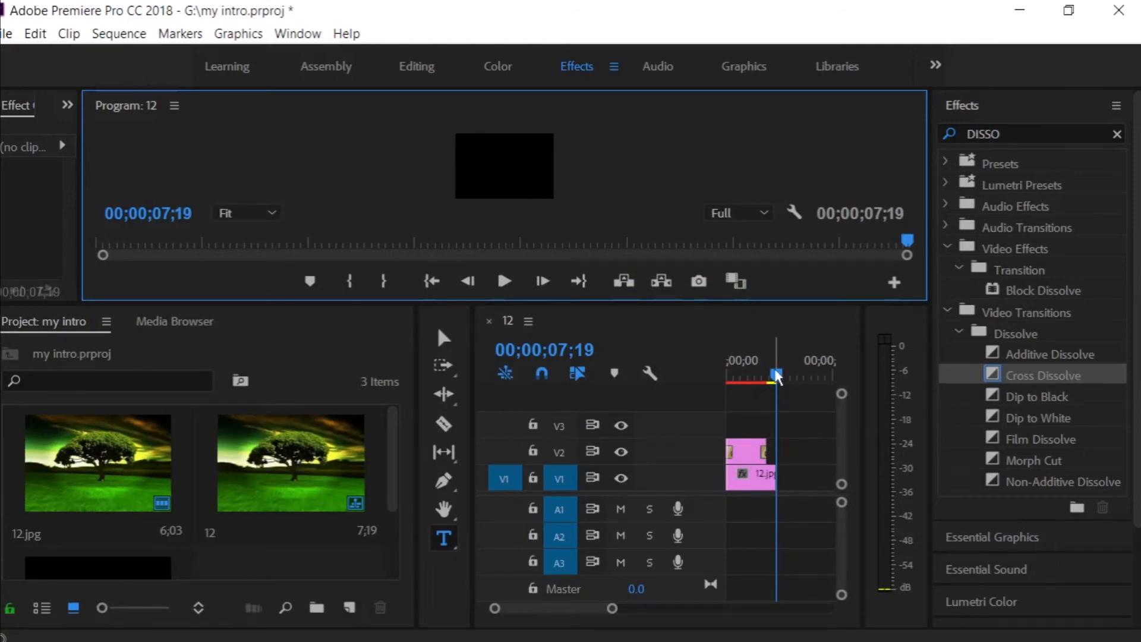
# Filter the effects by DIP TO and apply Dip to Black to the end of the 12.jpg clip on V1.
pyautogui.click(1013, 135)
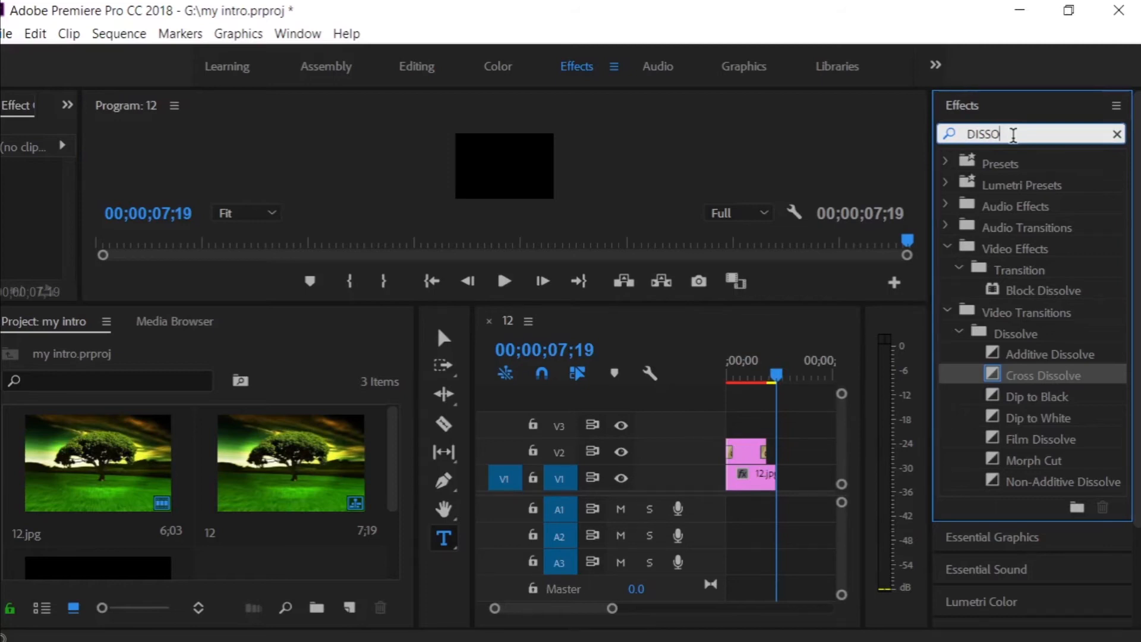
pyautogui.press('BackSpace')
pyautogui.press('BackSpace')
pyautogui.press('BackSpace')
pyautogui.press('BackSpace')
pyautogui.press('BackSpace')
pyautogui.write('DIP TO')
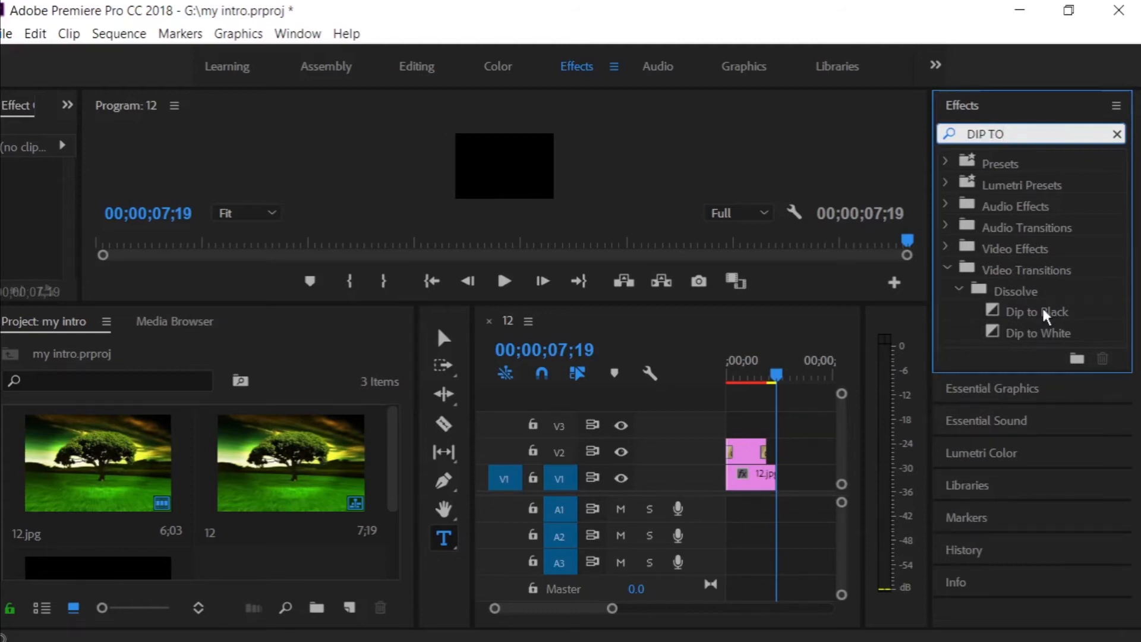
pyautogui.moveTo(1047, 317); pyautogui.dragTo(773, 479)
# Play the sequence from the beginning in an enlarged program monitor to check the closing Dip to Black.
pyautogui.click(732, 383)
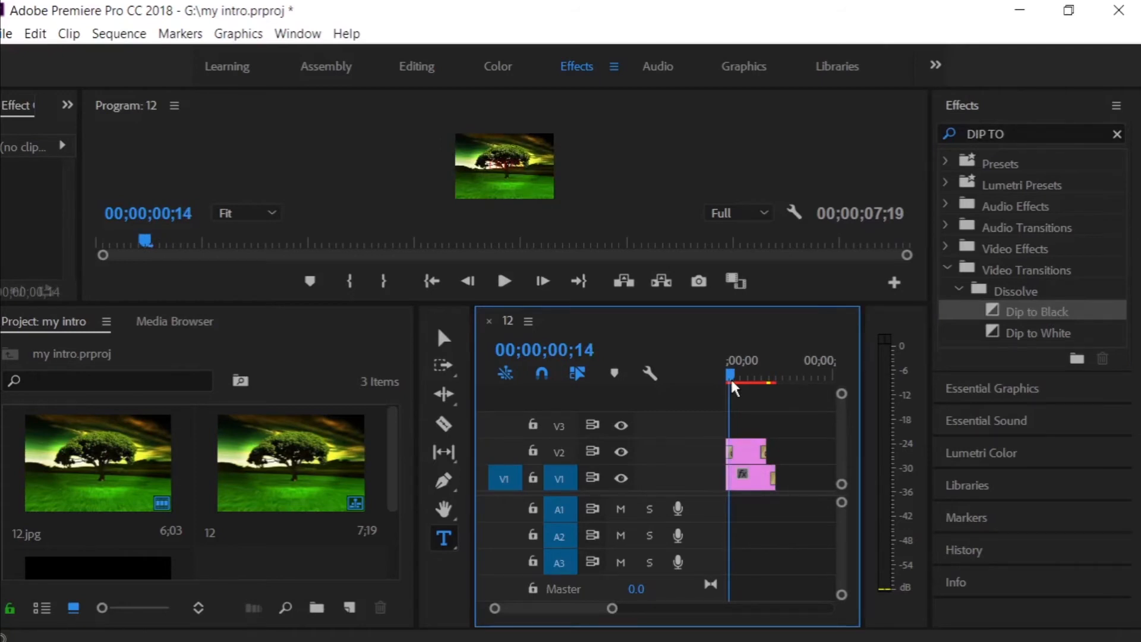
pyautogui.press('Home')
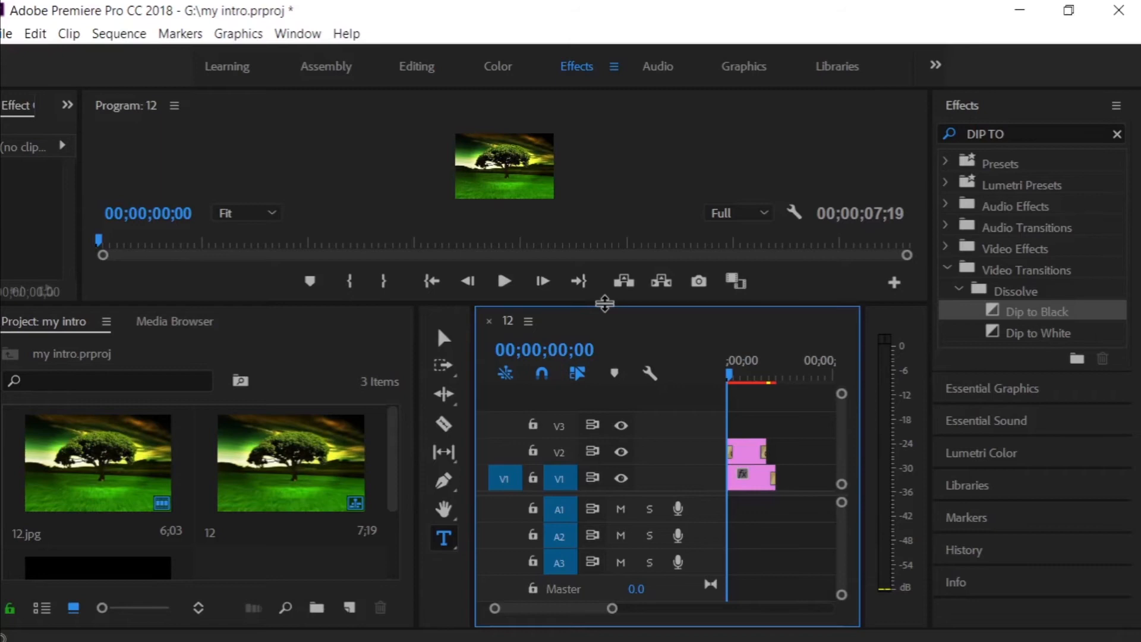
pyautogui.moveTo(606, 303); pyautogui.dragTo(605, 594)
pyautogui.click(506, 574)
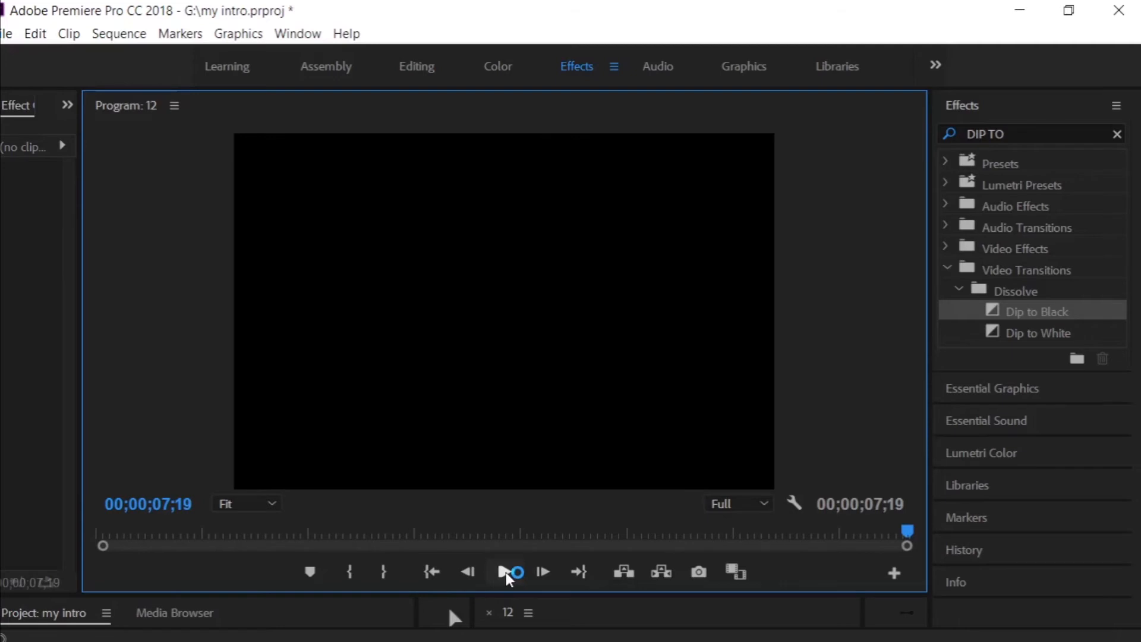
# Shrink the program monitor again, return to the Editing workspace and widen the project panel.
pyautogui.moveTo(62, 595); pyautogui.dragTo(62, 257)
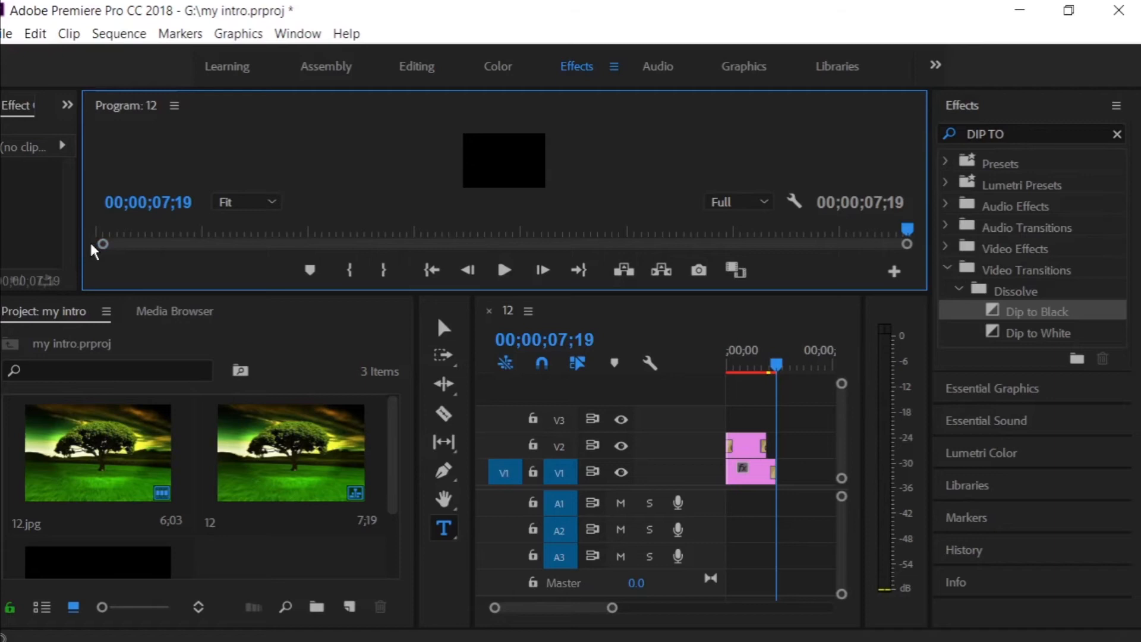
pyautogui.moveTo(82, 247); pyautogui.dragTo(612, 234)
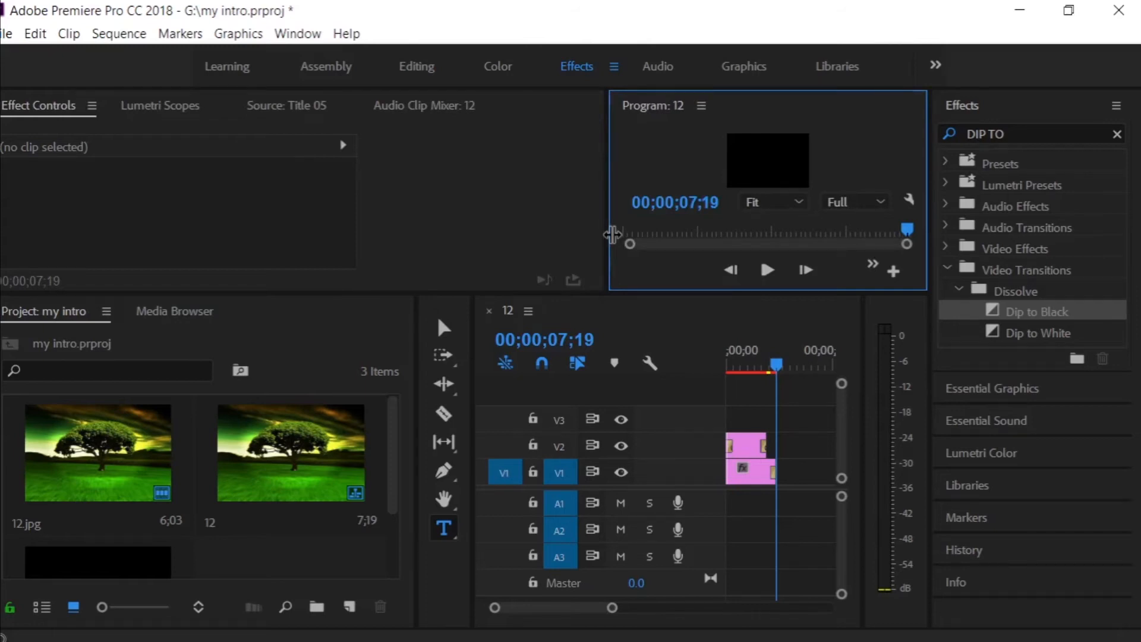
pyautogui.click(425, 66)
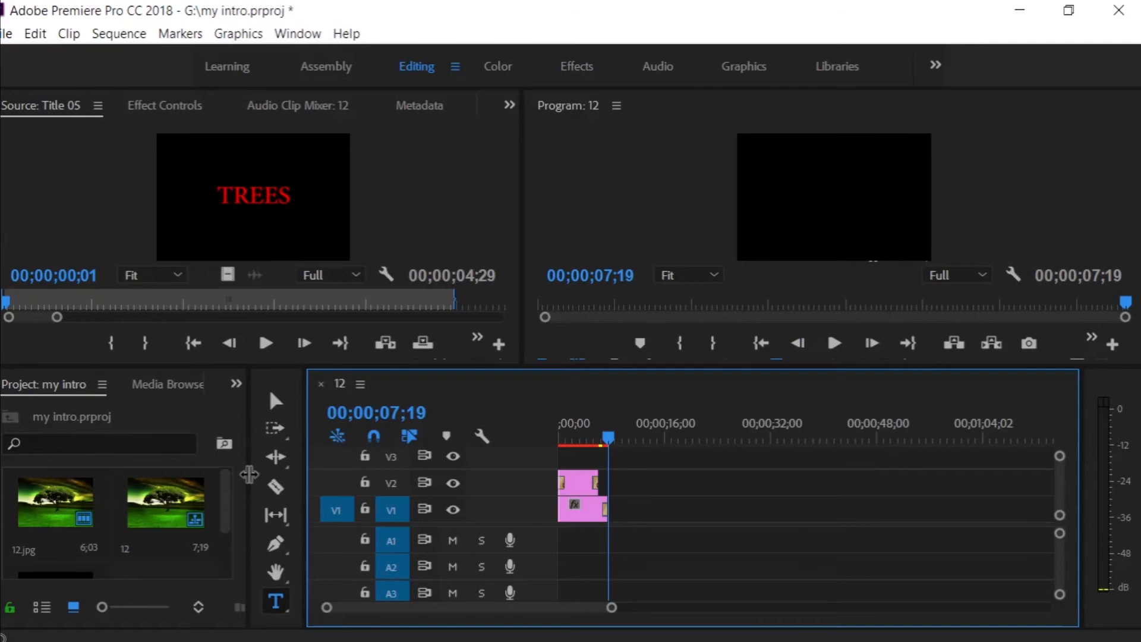
pyautogui.moveTo(250, 474); pyautogui.dragTo(465, 474)
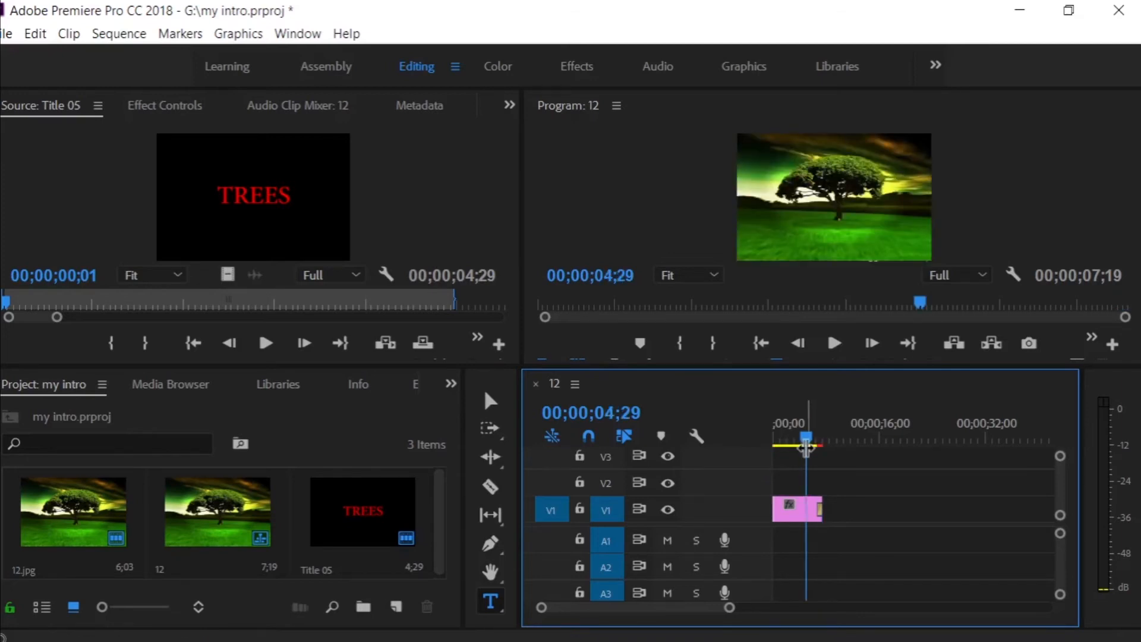
# Remove Title 05 from track V2 and from the project.
pyautogui.rightClick(357, 516)
pyautogui.click(436, 91)
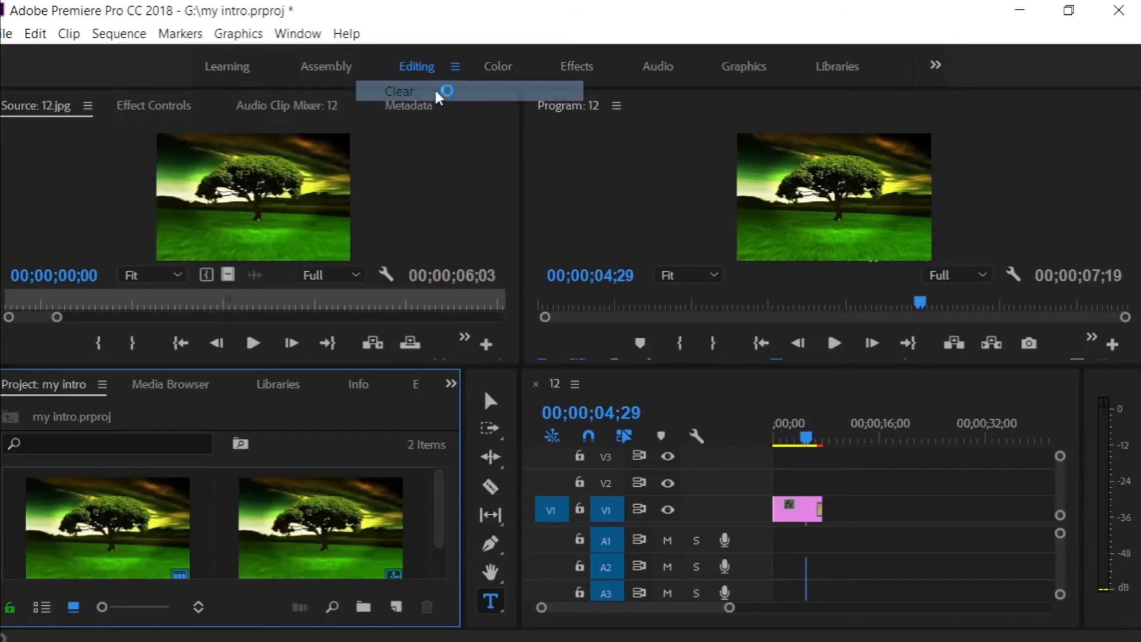
pyautogui.moveTo(824, 510); pyautogui.dragTo(825, 511)
# Add a text graphic reading TREES over the image at the start of the sequence with the Type tool.
pyautogui.click(775, 441)
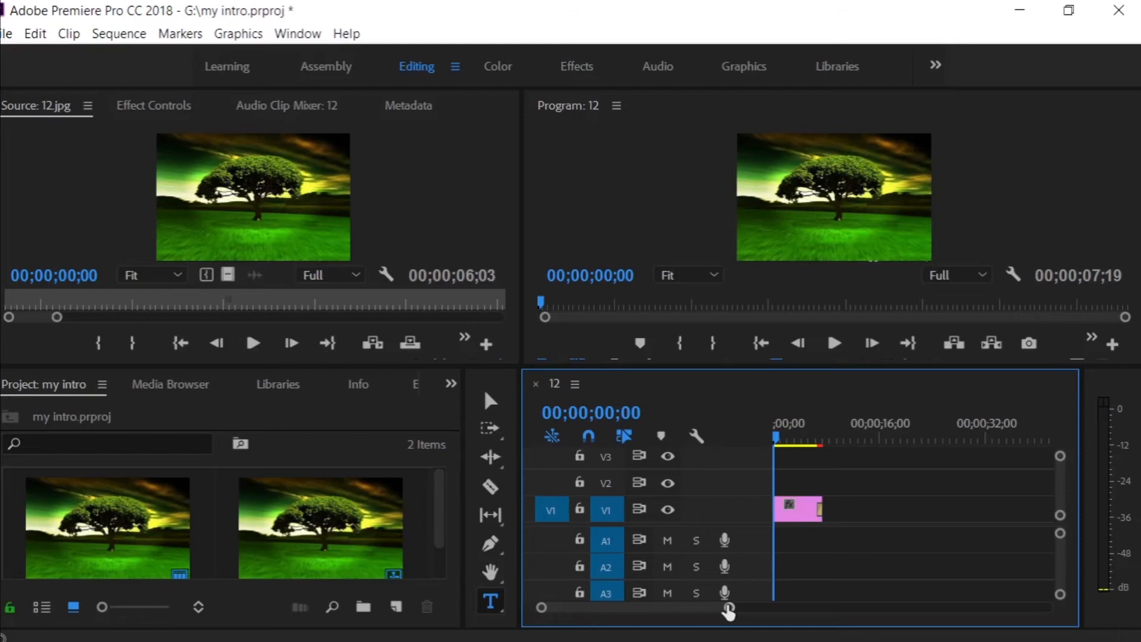
pyautogui.moveTo(729, 609); pyautogui.dragTo(657, 608)
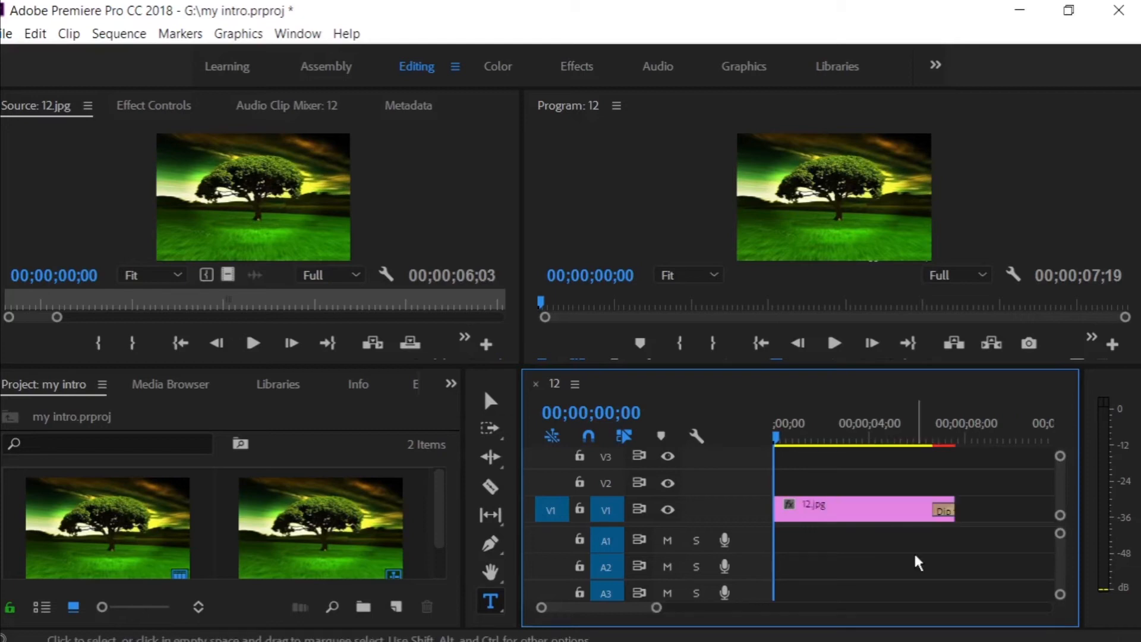
pyautogui.click(500, 608)
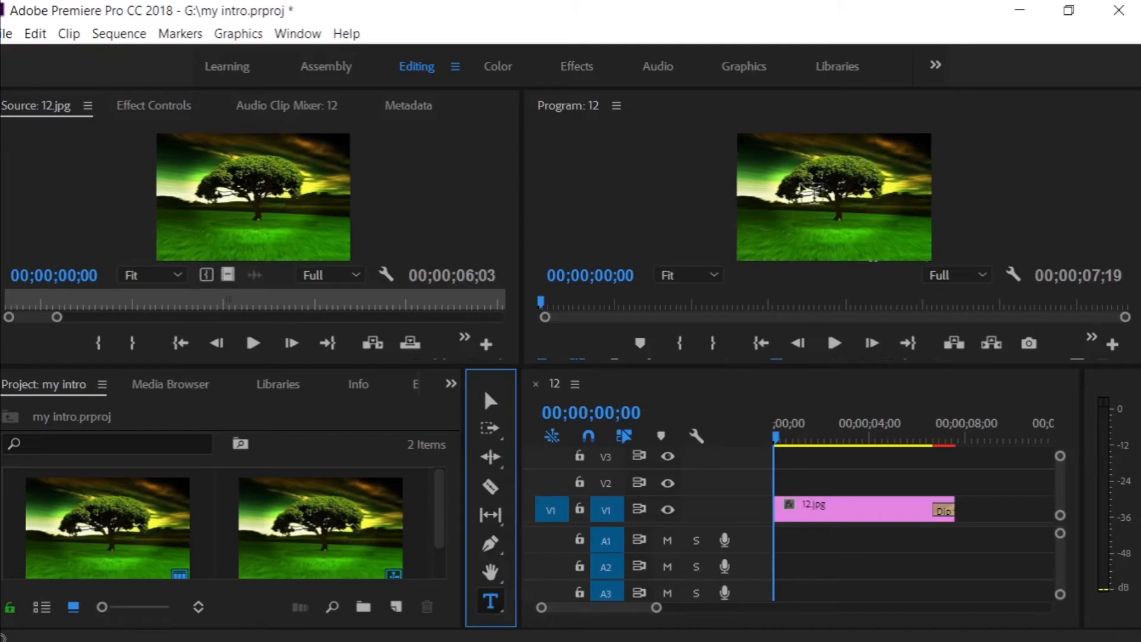
pyautogui.click(804, 189)
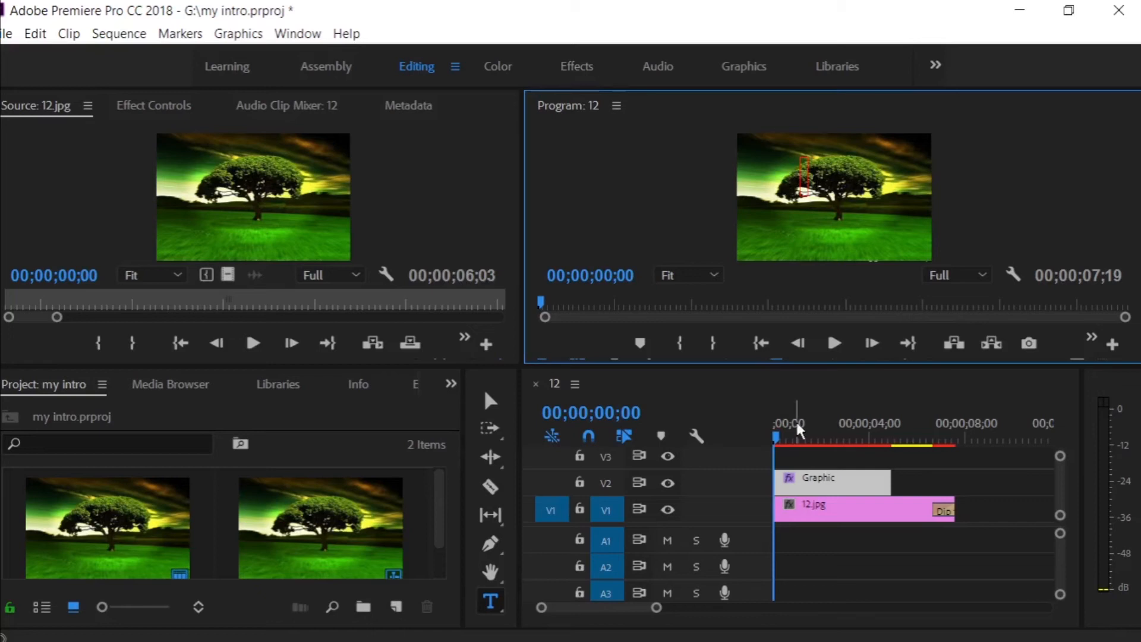
pyautogui.write('TR')
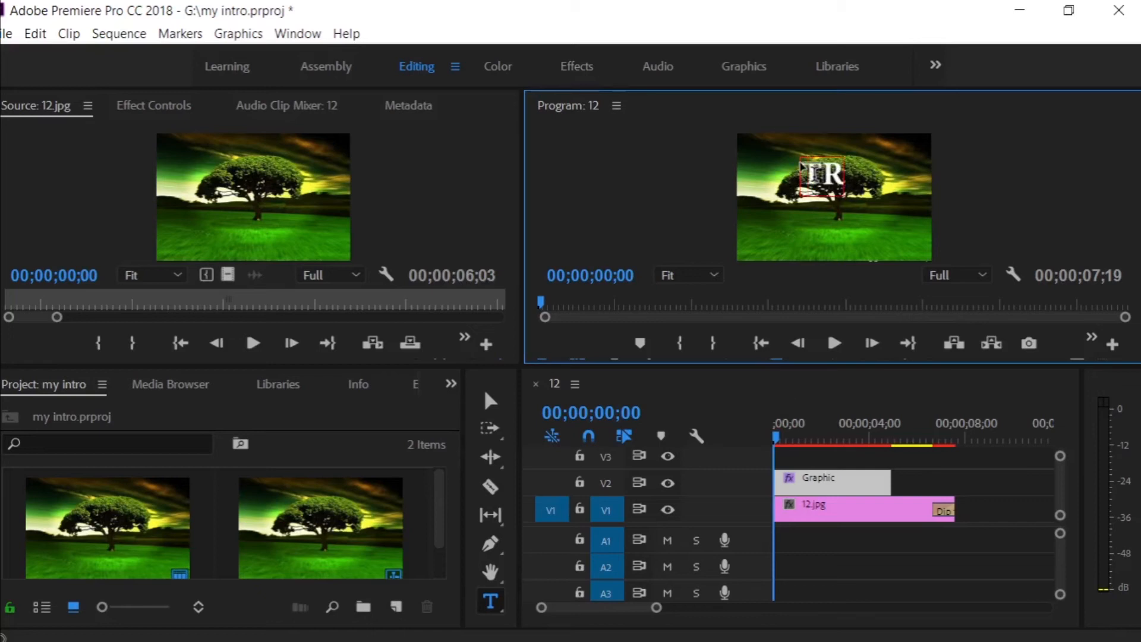
pyautogui.write('EES')
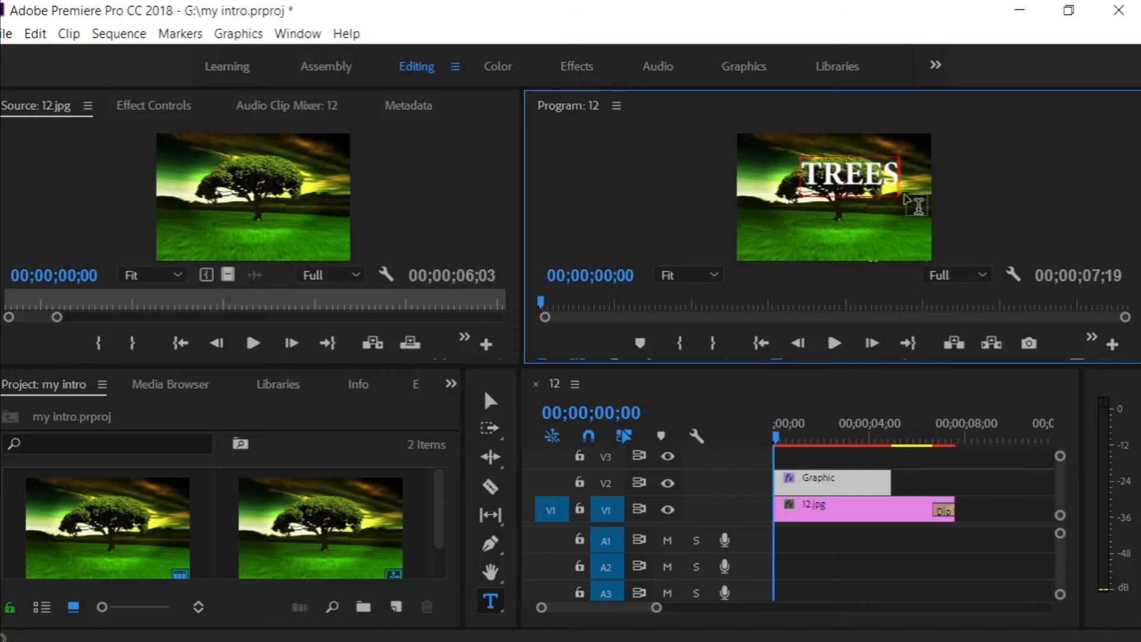
# Switch to the Graphics workspace and bring up the editable properties of the TREES text layer.
pyautogui.click(740, 68)
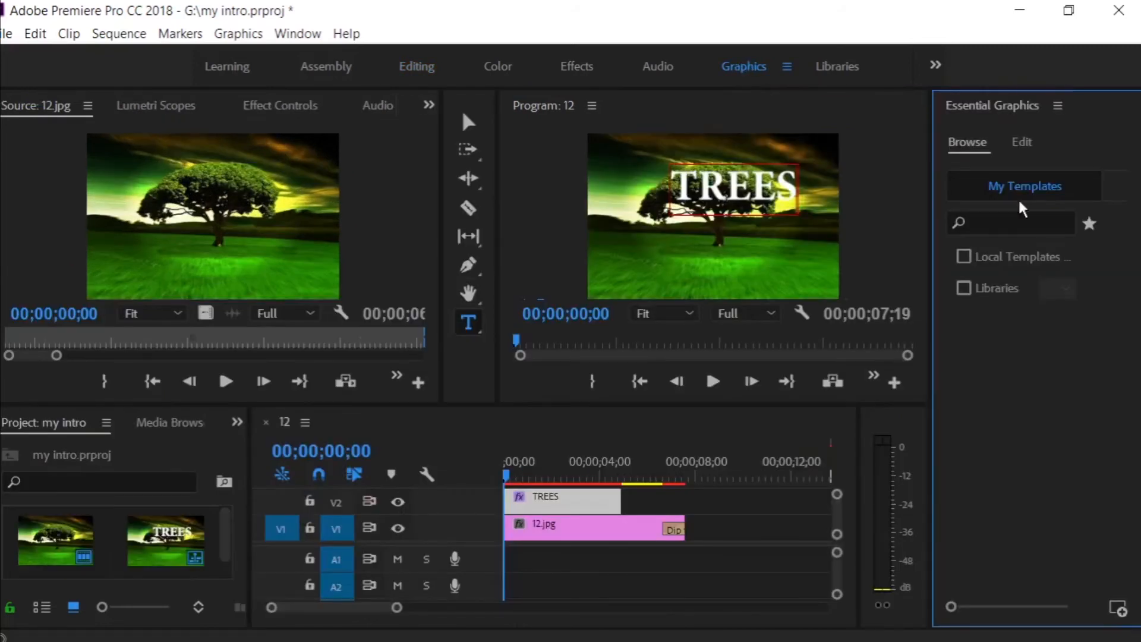
pyautogui.click(1023, 143)
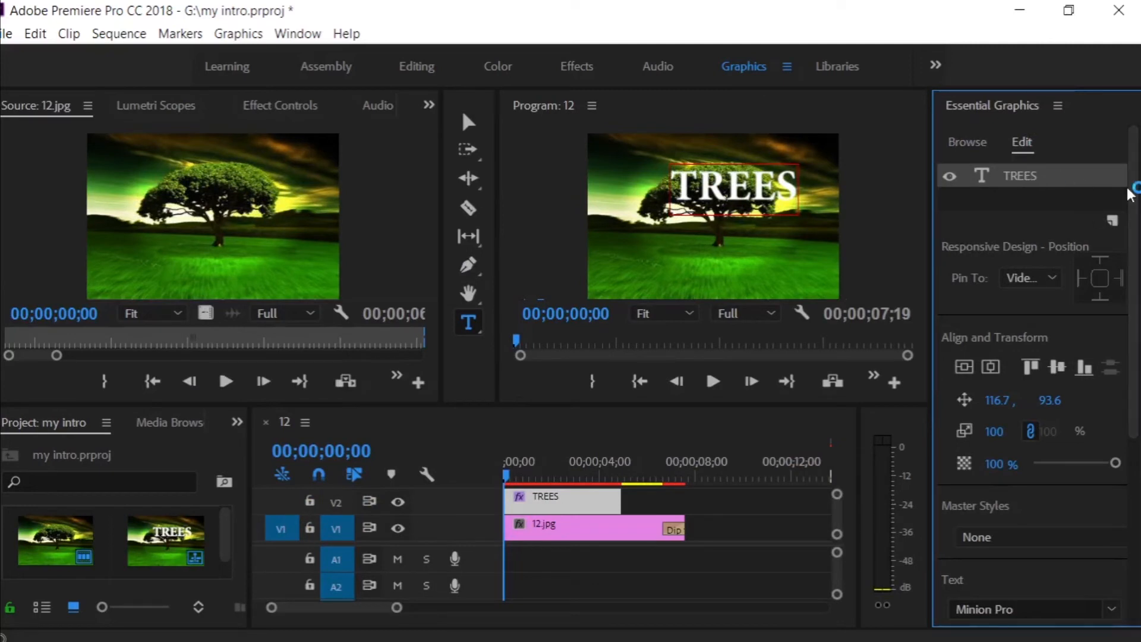
pyautogui.scroll(-3, 1137, 290)
pyautogui.scroll(-5, 1136, 290)
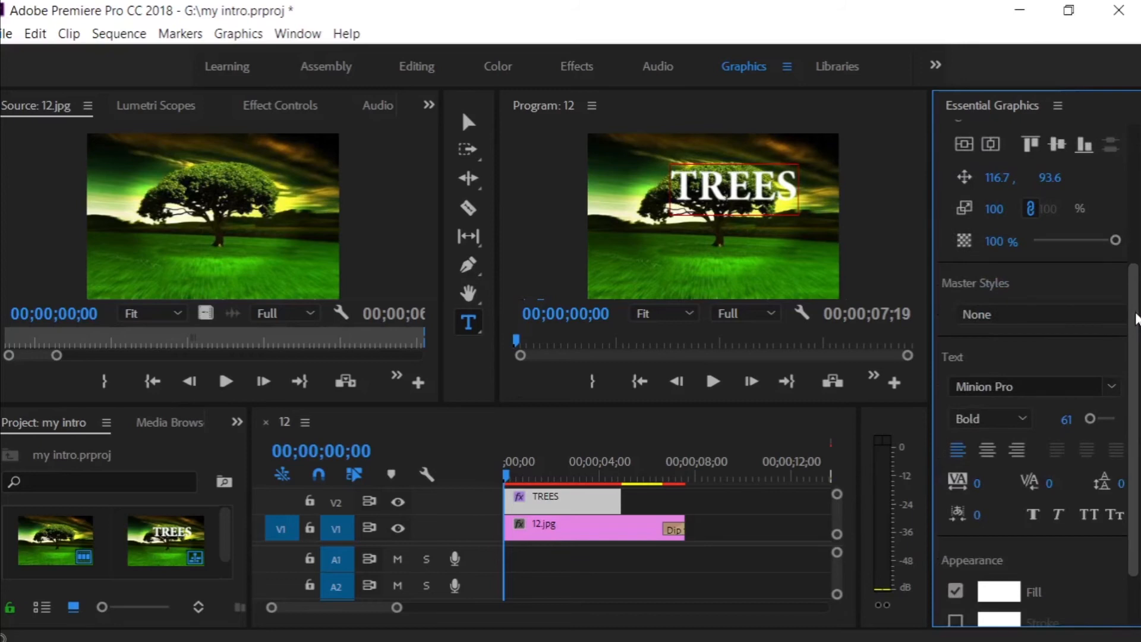
pyautogui.scroll(3, 1137, 300)
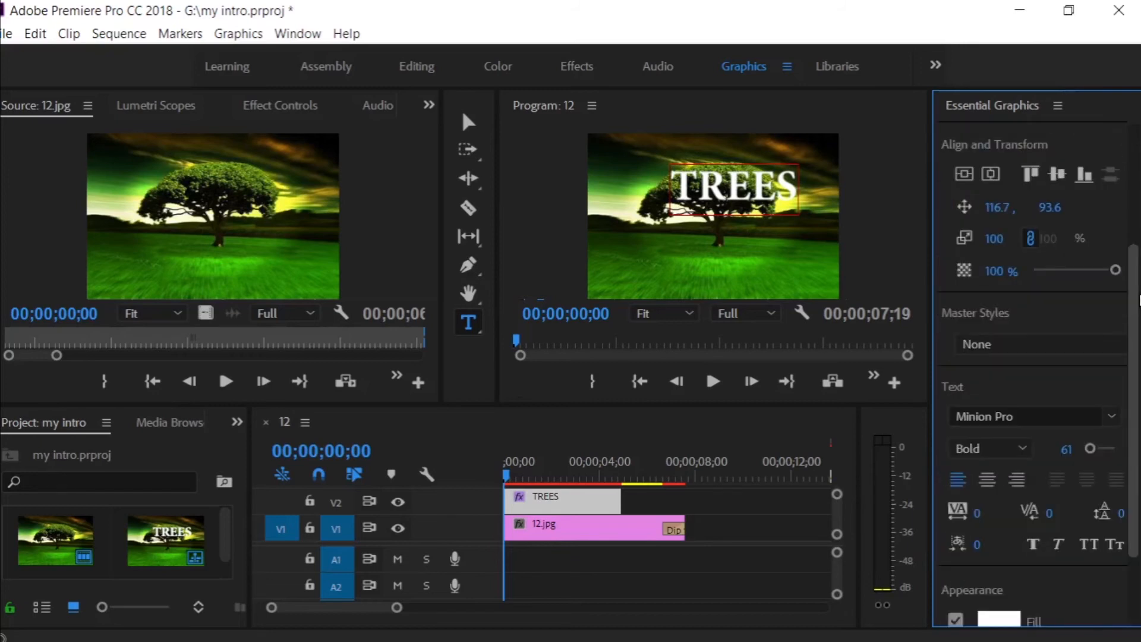
pyautogui.scroll(4, 1137, 300)
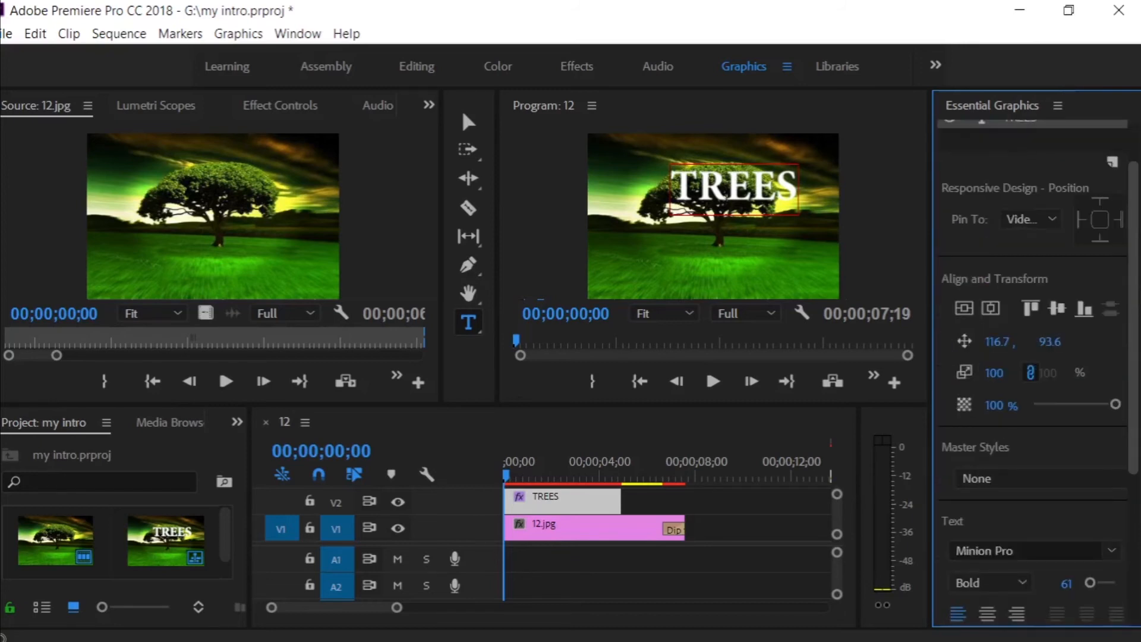
# Try a slightly lower opacity on the TREES text and return it to 100%.
pyautogui.scroll(-4, 1137, 296)
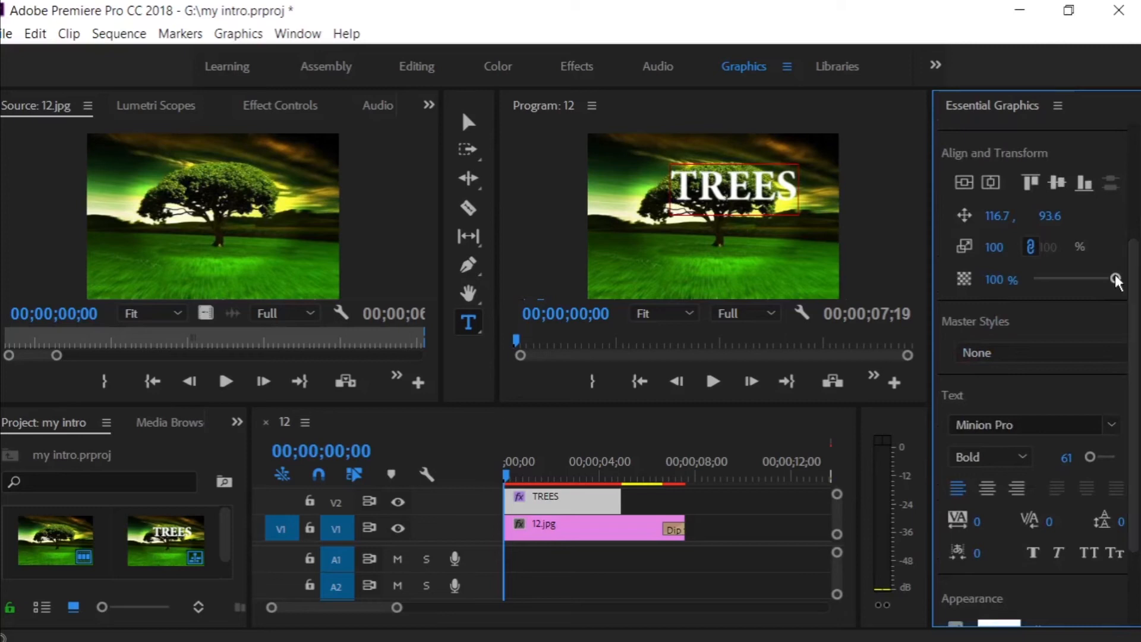
pyautogui.moveTo(1118, 282)
pyautogui.mouseDown()
pyautogui.moveTo(1026, 287)
pyautogui.moveTo(1104, 285)
pyautogui.mouseUp()
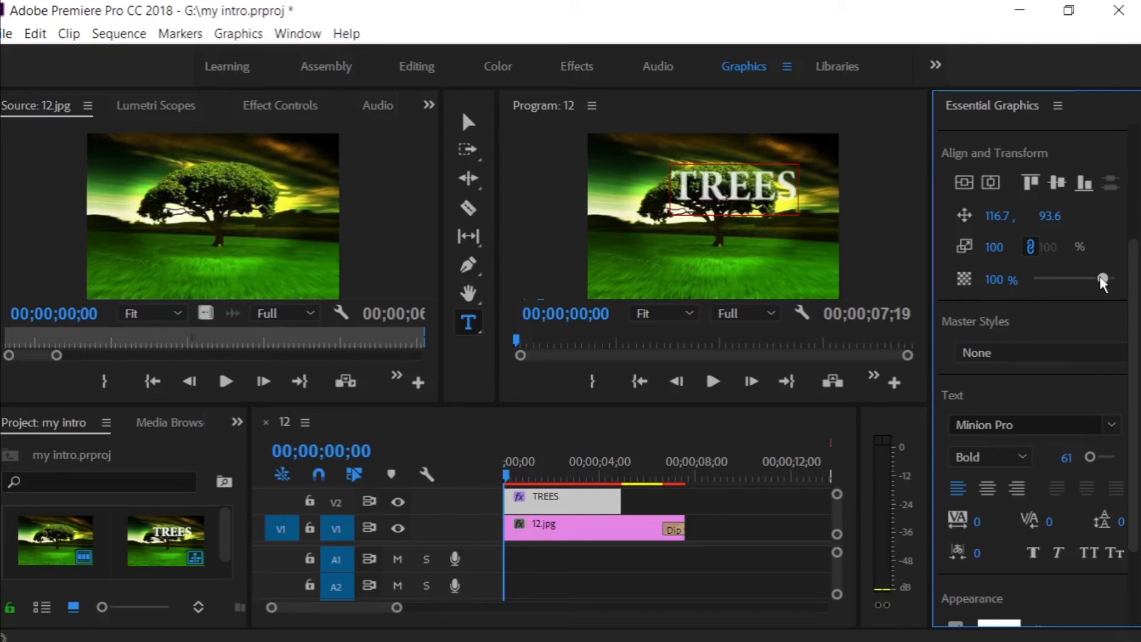
pyautogui.moveTo(1104, 284); pyautogui.dragTo(1132, 284)
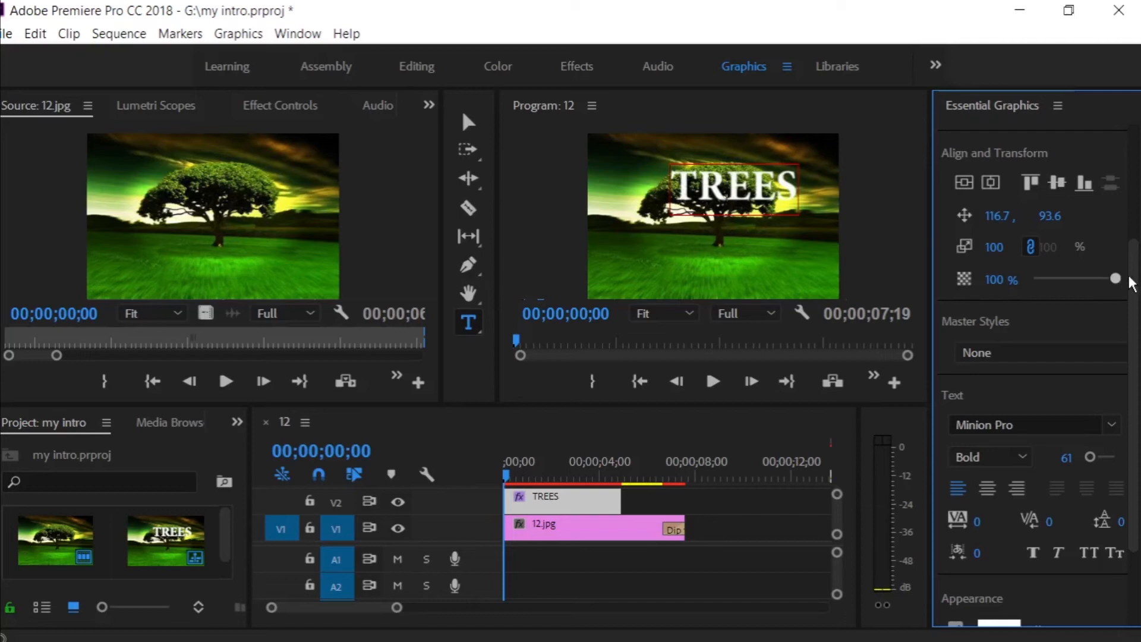
# Center the TREES text horizontally and vertically in the frame.
pyautogui.moveTo(1132, 274)
pyautogui.mouseDown()
pyautogui.moveTo(1134, 299)
pyautogui.moveTo(1130, 256)
pyautogui.mouseUp()
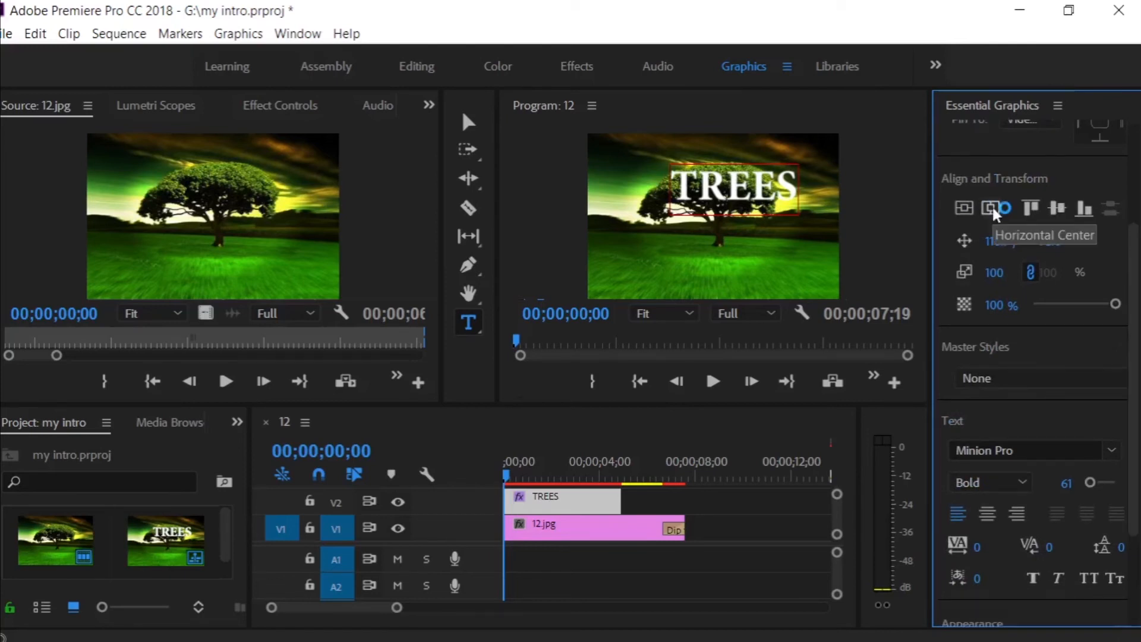
pyautogui.click(994, 209)
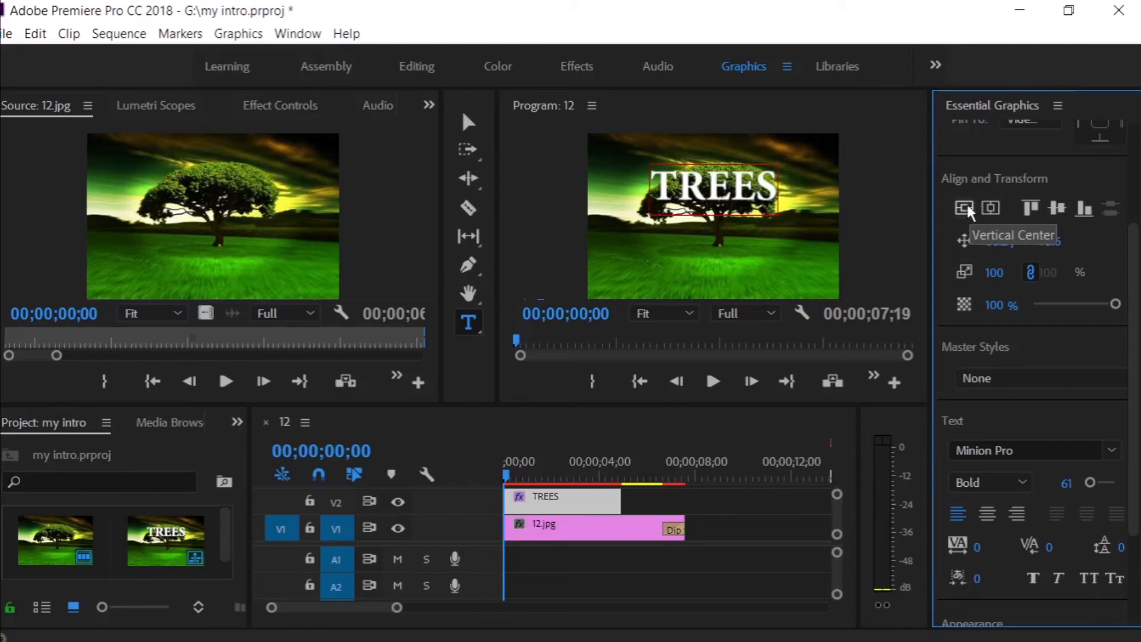
pyautogui.click(965, 209)
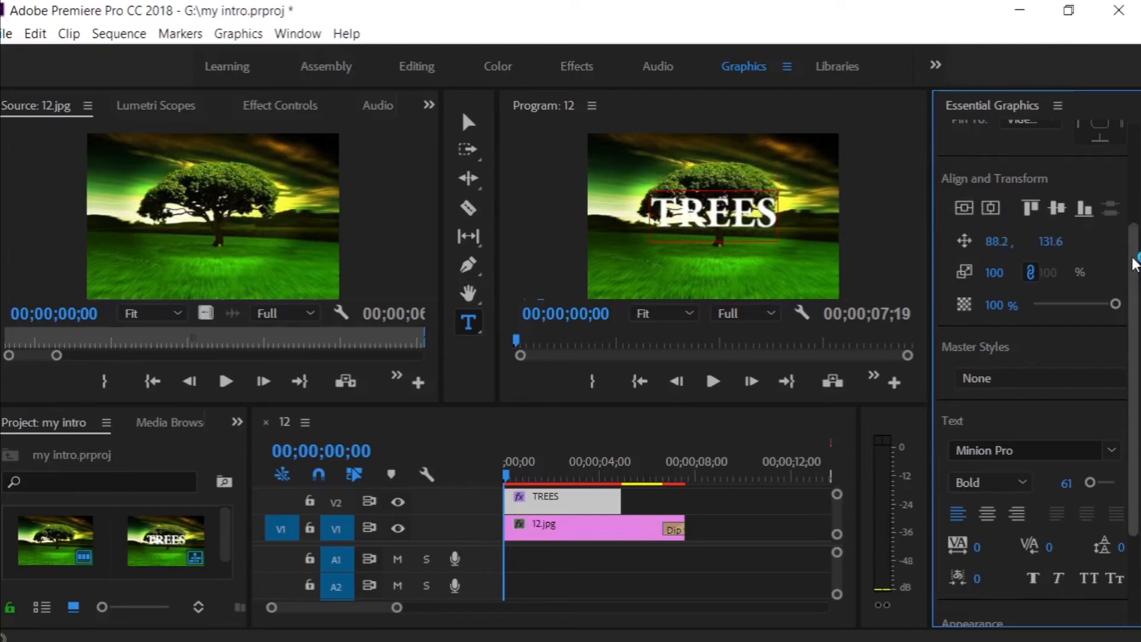
# Try adjusting the font size of the TREES text and set it back to 61.
pyautogui.moveTo(1134, 260); pyautogui.dragTo(1135, 350)
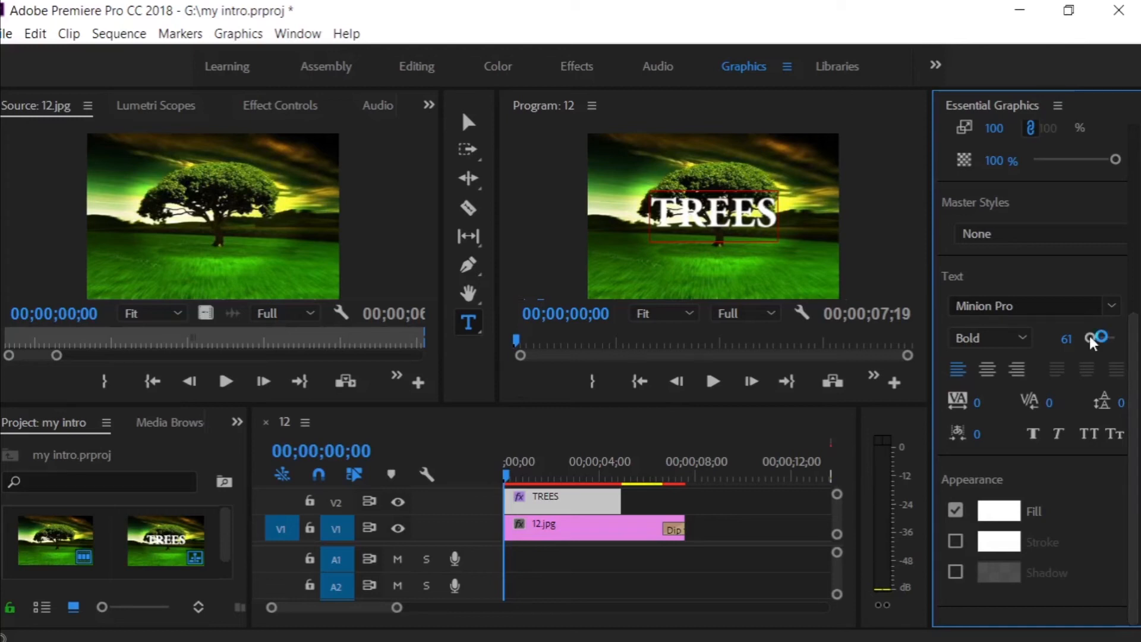
pyautogui.moveTo(1093, 344)
pyautogui.mouseDown()
pyautogui.moveTo(1120, 345)
pyautogui.moveTo(1071, 346)
pyautogui.moveTo(1098, 341)
pyautogui.moveTo(1086, 343)
pyautogui.mouseUp()
pyautogui.click(1058, 334)
pyautogui.write('61')
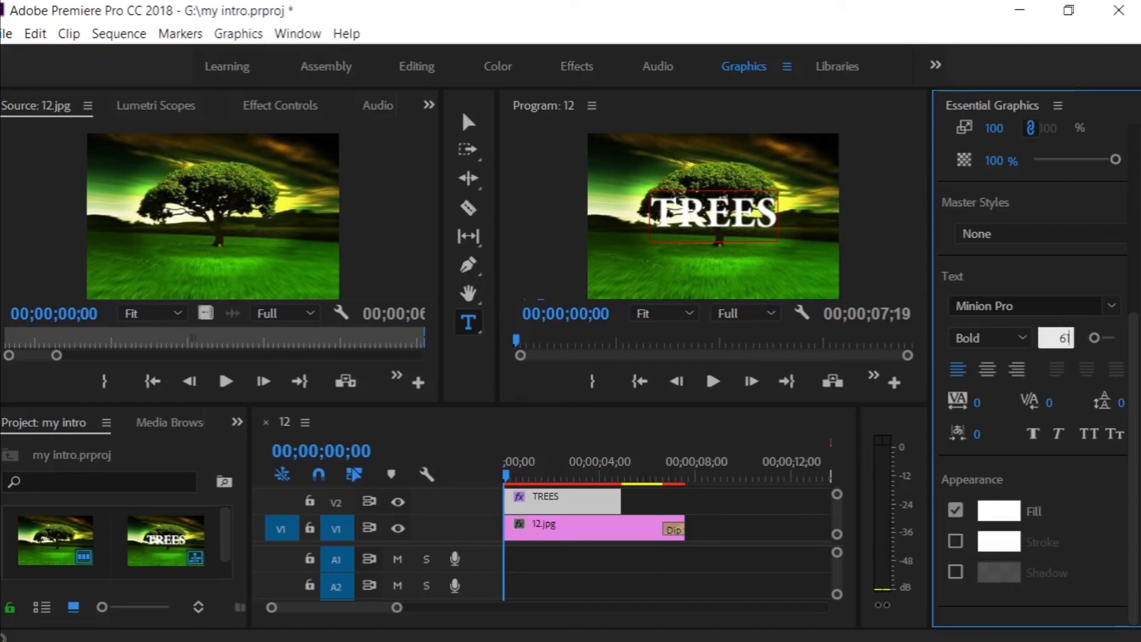
pyautogui.click(806, 244)
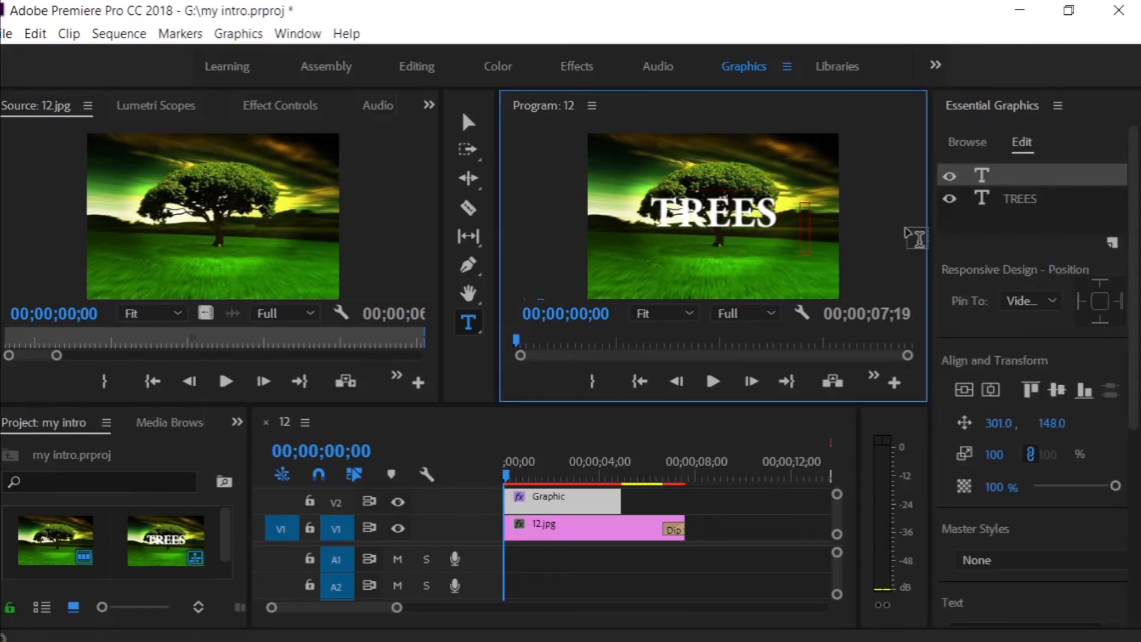
pyautogui.write('==============')
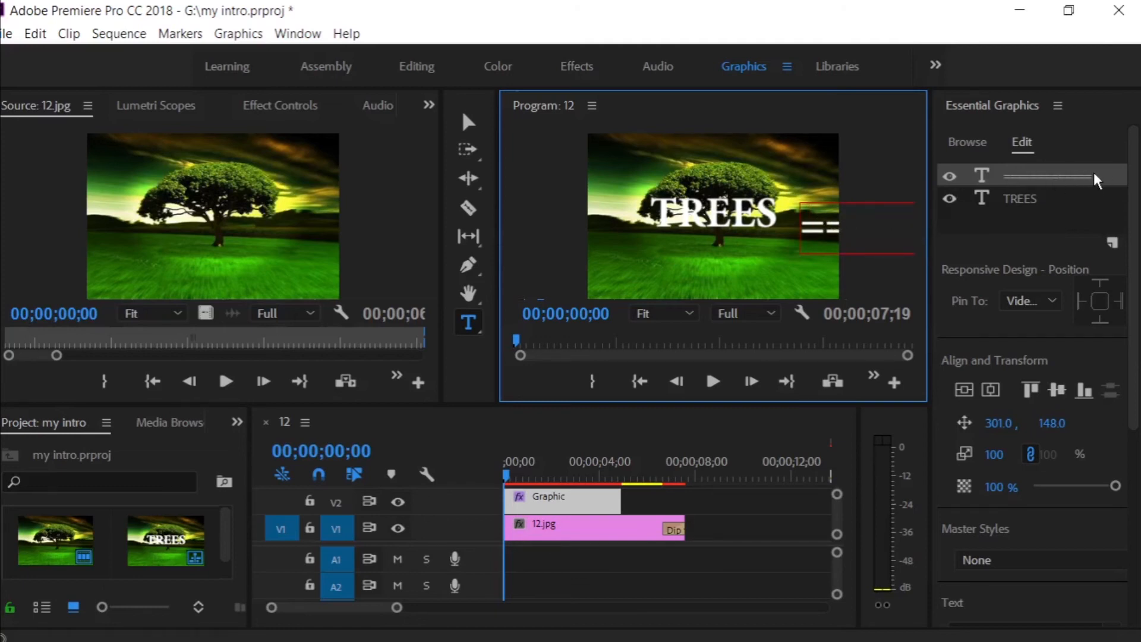
pyautogui.rightClick(1099, 177)
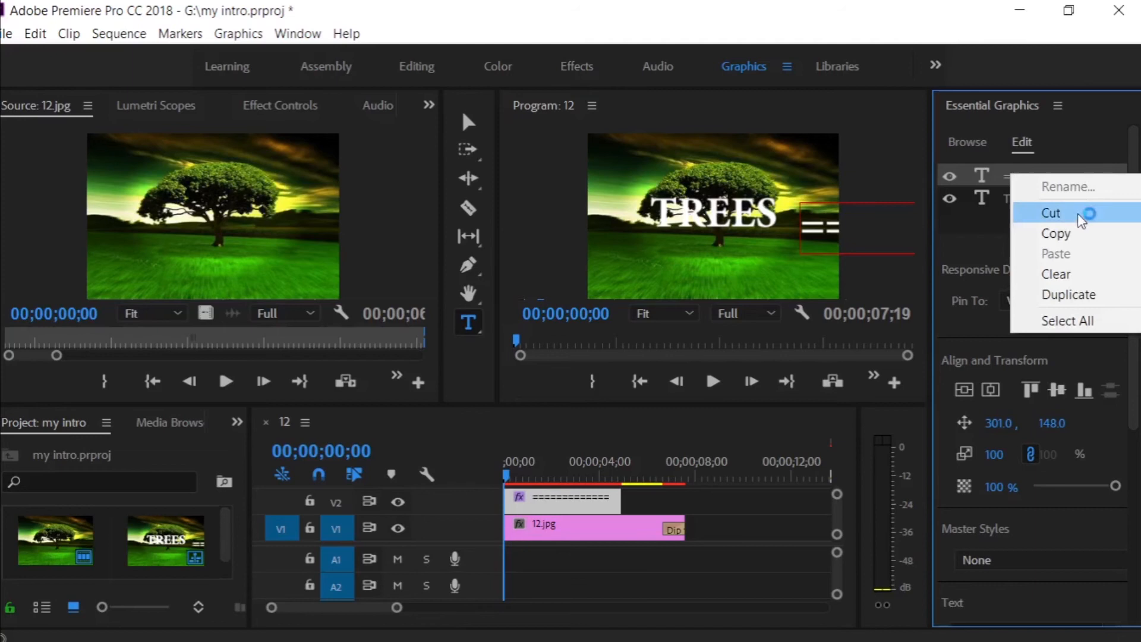
pyautogui.click(1061, 275)
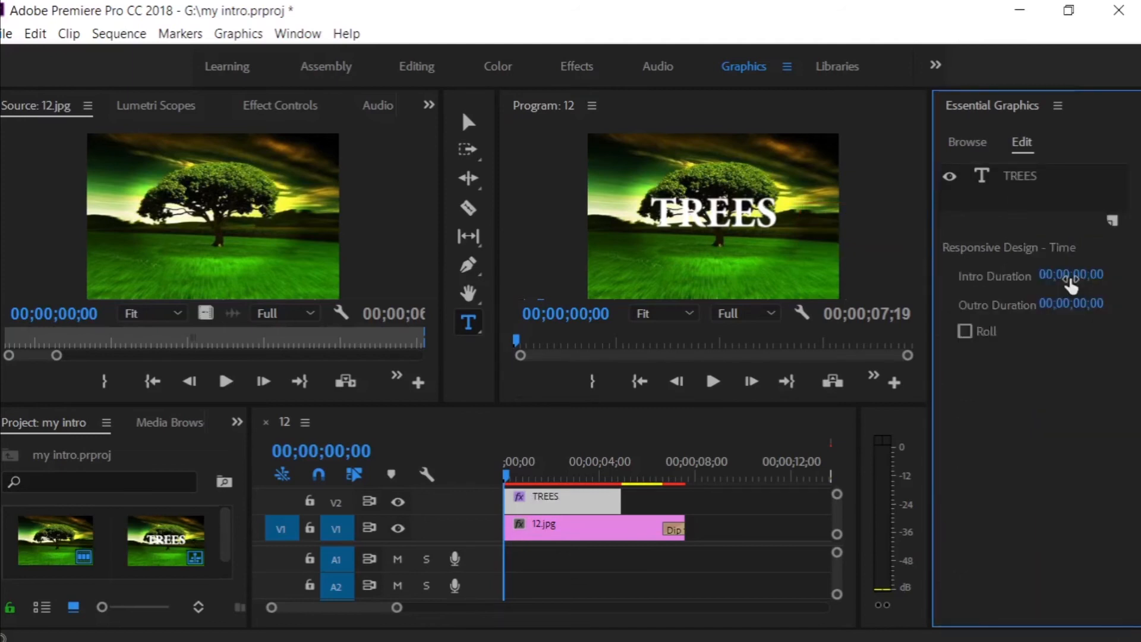
# Try the Medium, Italic and Medium Italic font styles on the TREES text layer and settle on Semibold.
pyautogui.click(1019, 178)
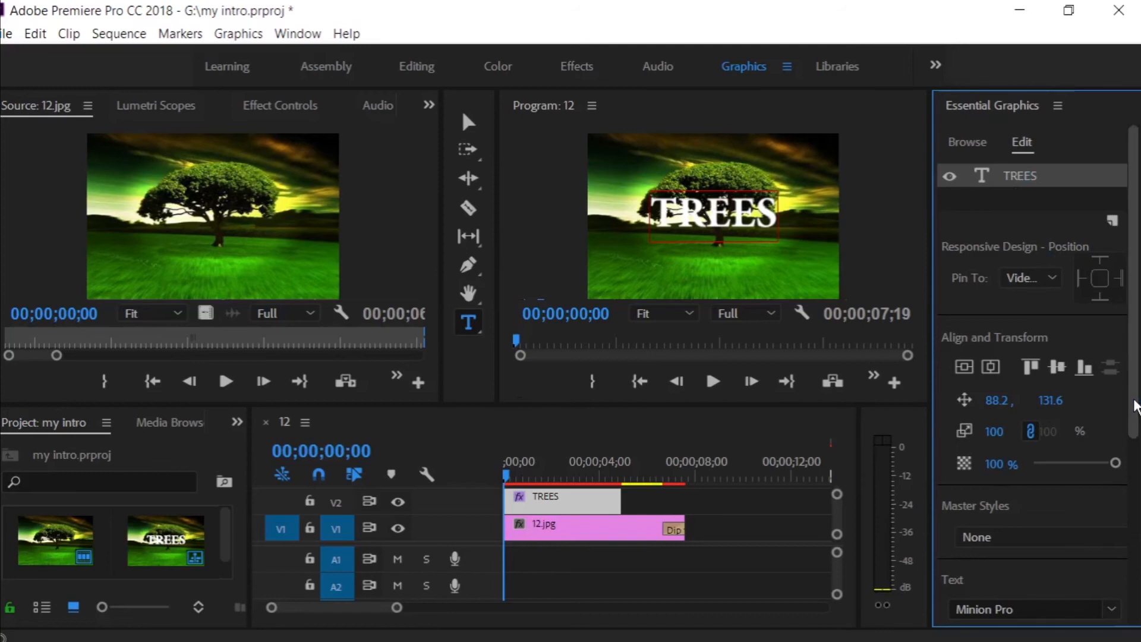
pyautogui.moveTo(1134, 408); pyautogui.dragTo(1140, 560)
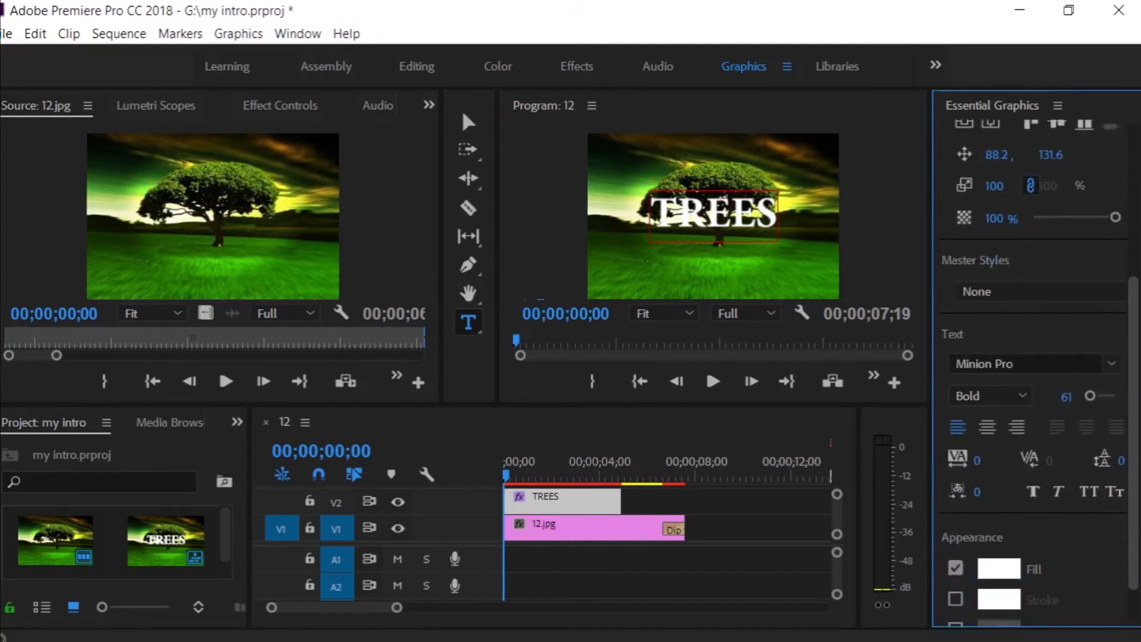
pyautogui.click(1023, 396)
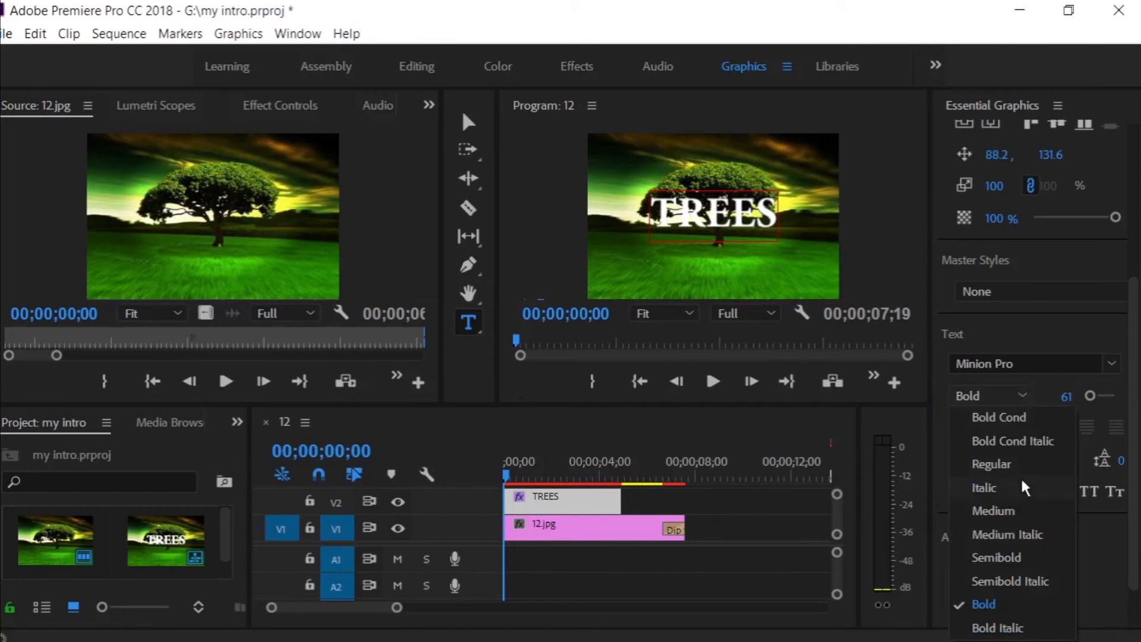
pyautogui.click(1021, 520)
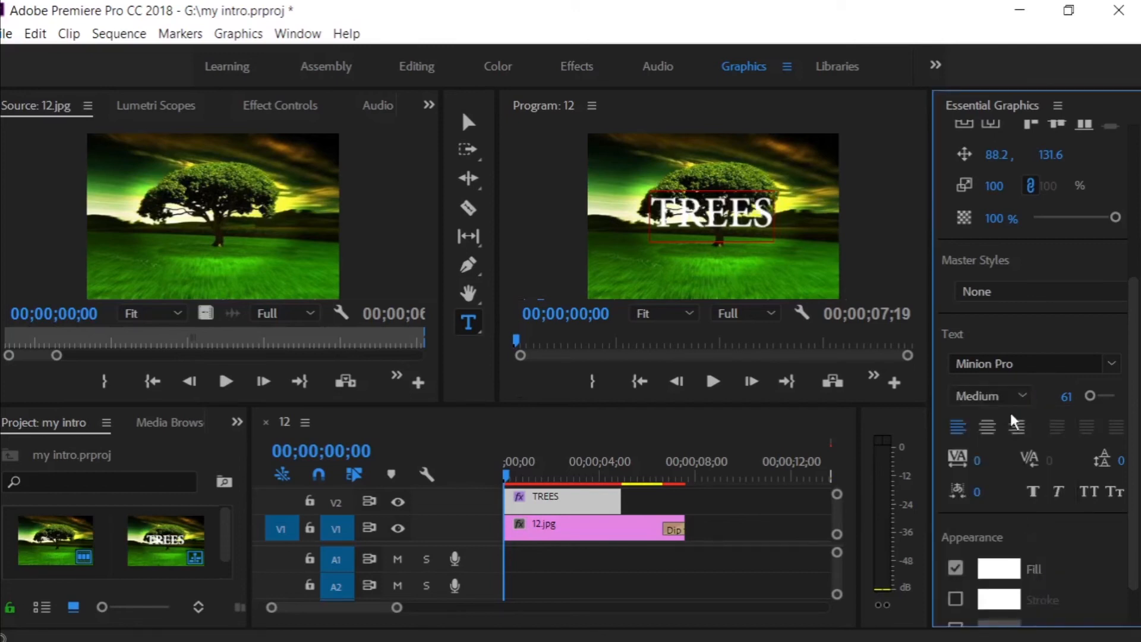
pyautogui.click(1023, 397)
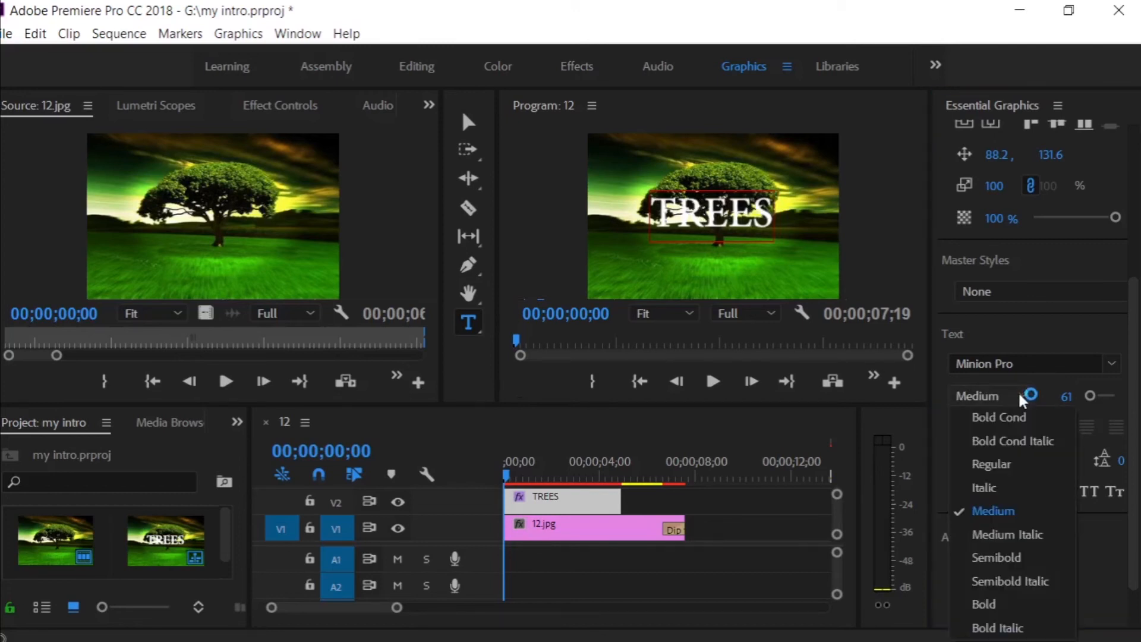
pyautogui.click(1011, 490)
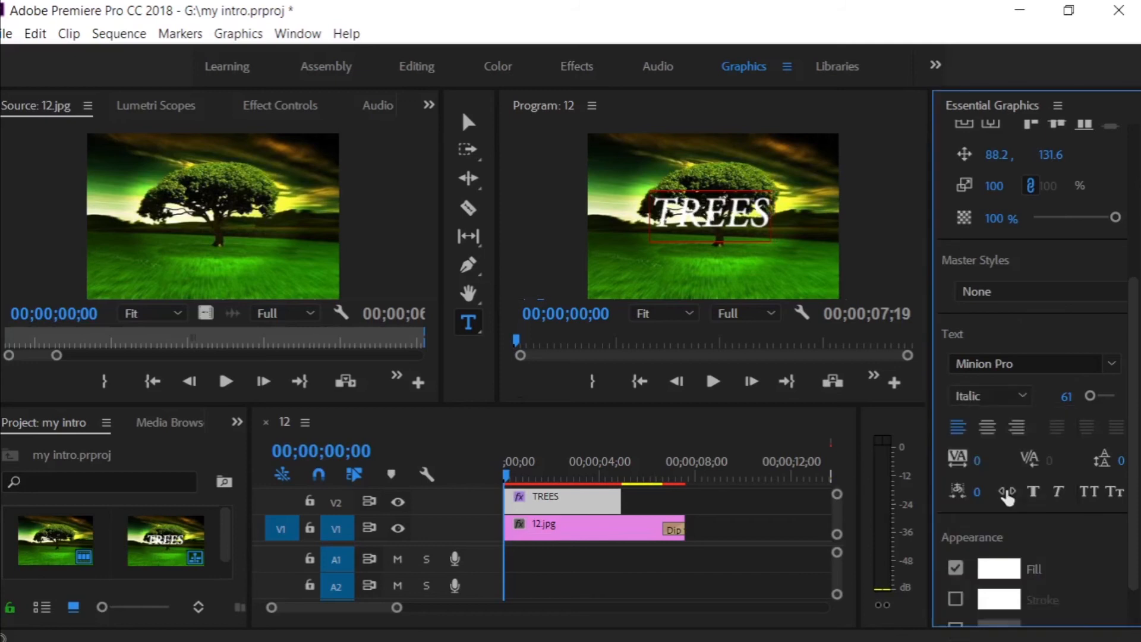
pyautogui.click(1023, 400)
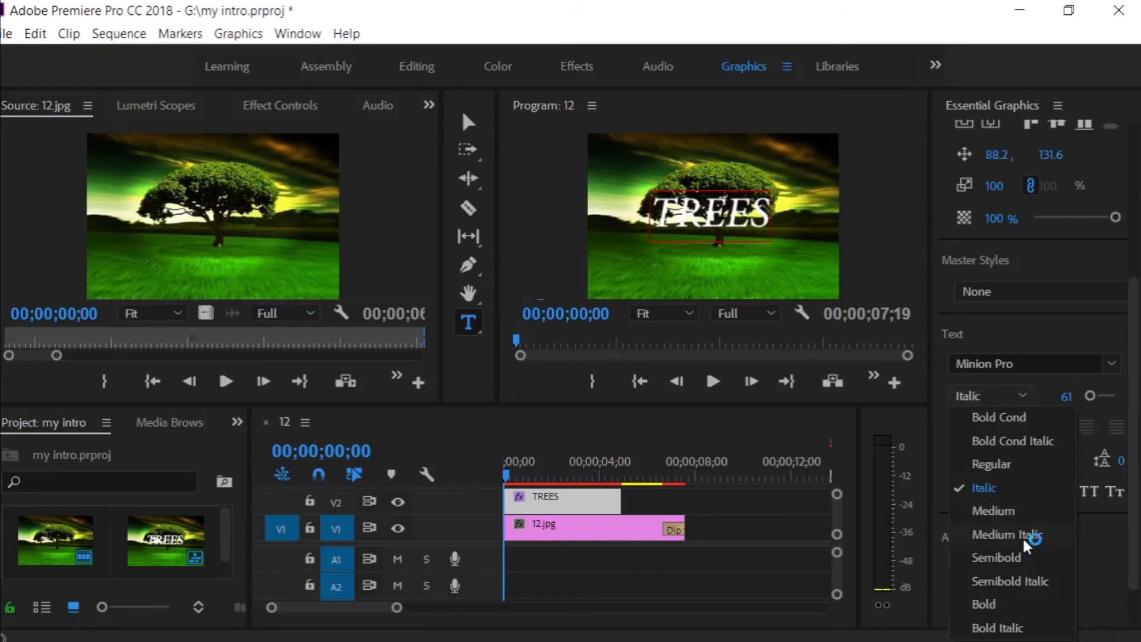
pyautogui.click(1011, 535)
pyautogui.click(1029, 400)
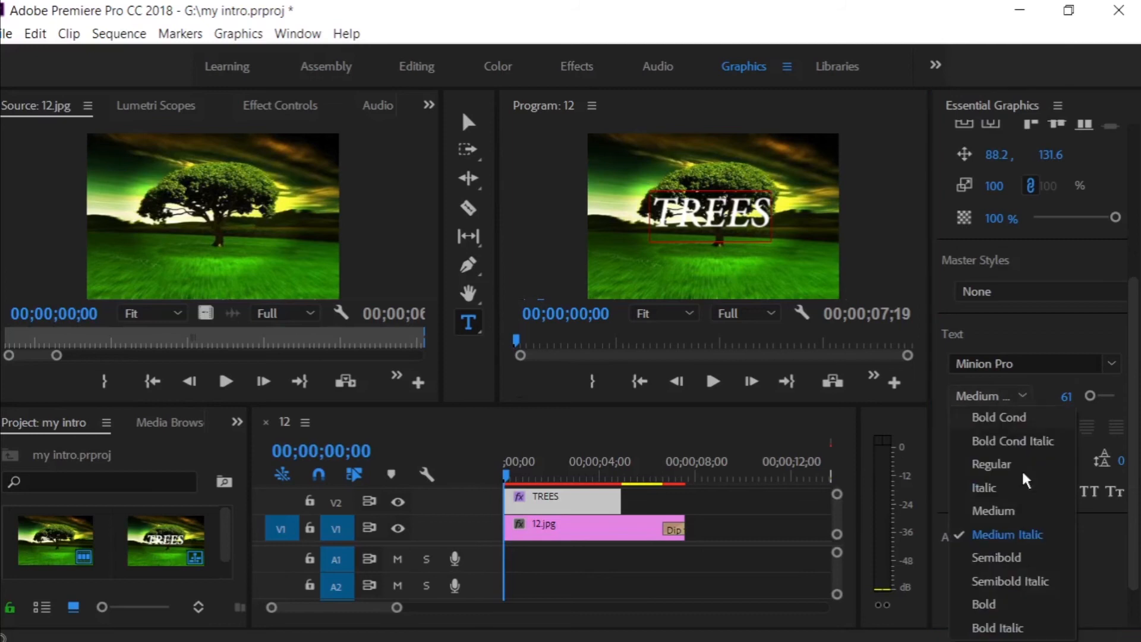
pyautogui.click(1033, 562)
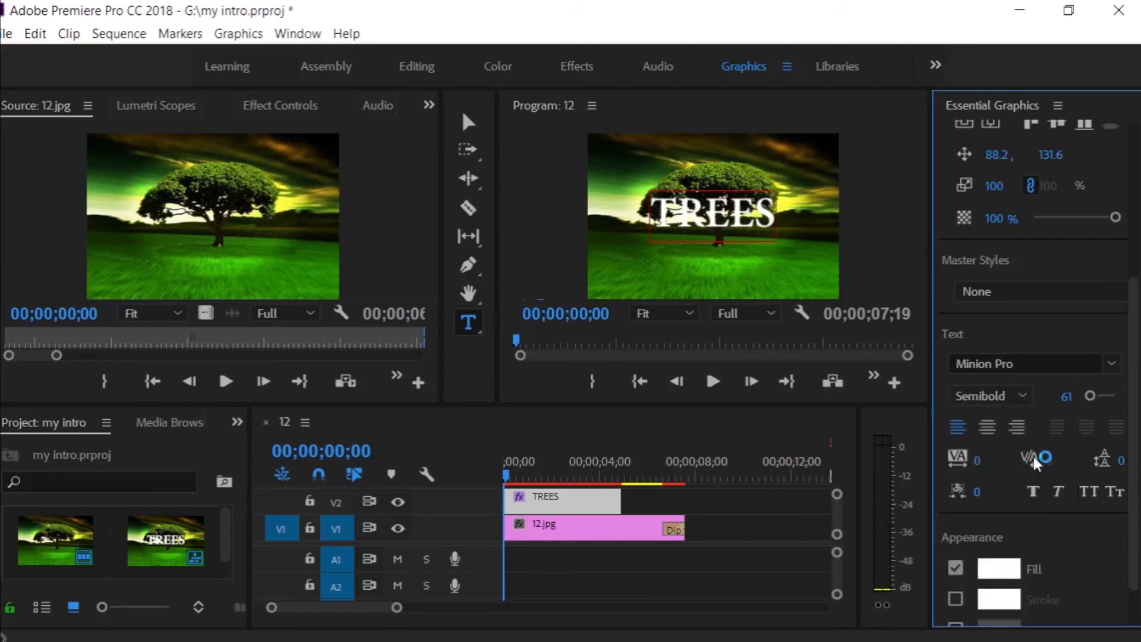
pyautogui.click(1031, 397)
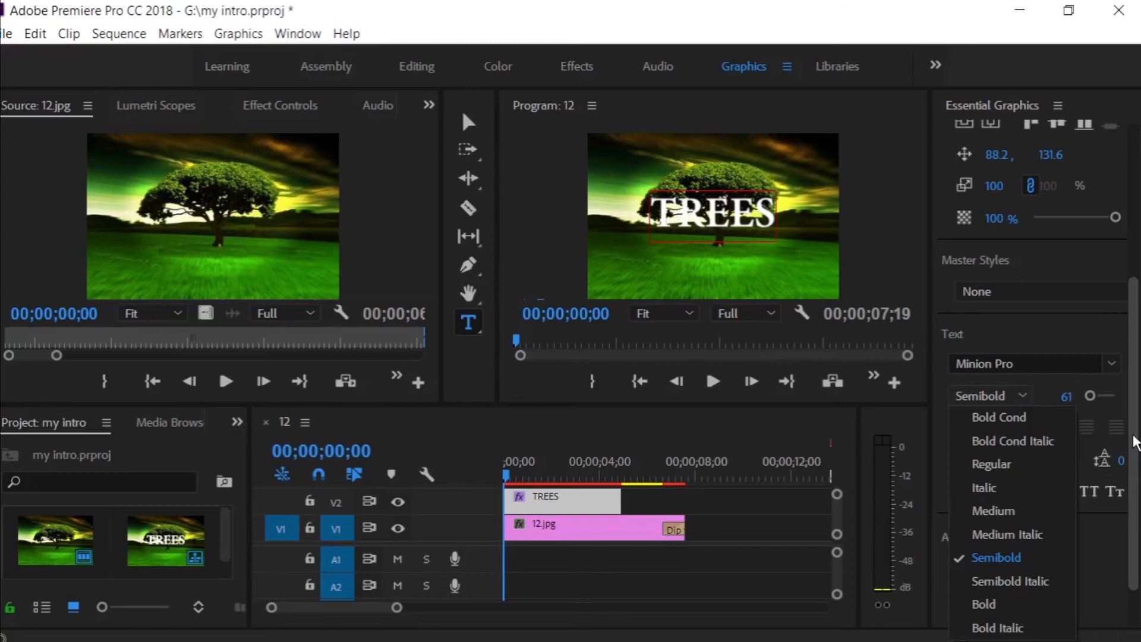
# Review the position, alignment, text and appearance settings offered for the TREES text layer.
pyautogui.moveTo(1135, 443); pyautogui.dragTo(1140, 542)
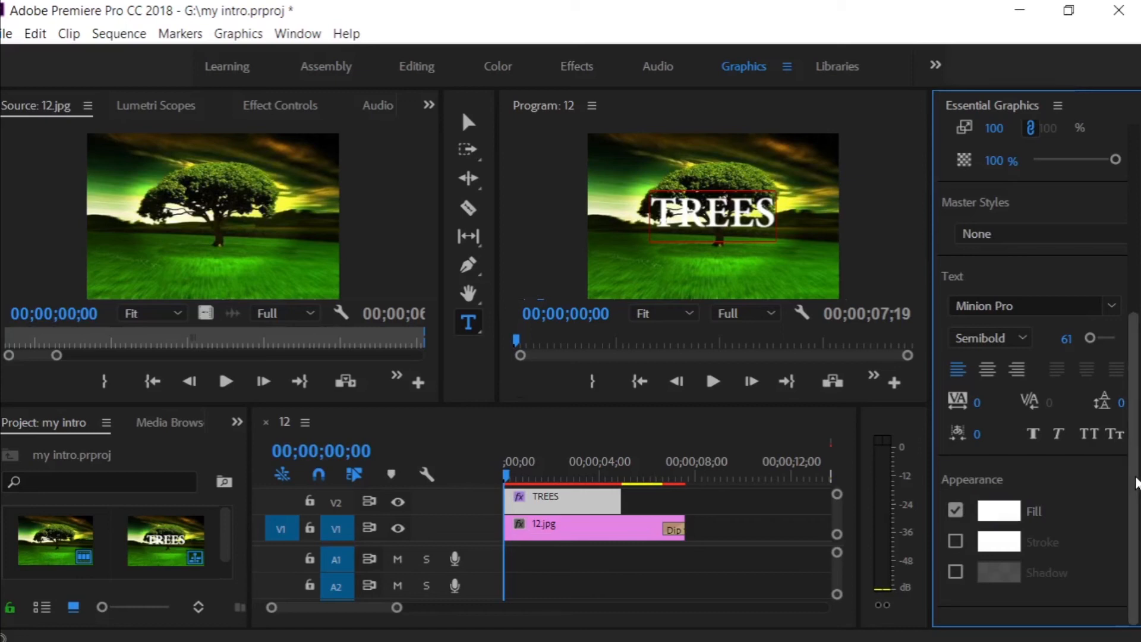
pyautogui.moveTo(1135, 479); pyautogui.dragTo(1132, 245)
pyautogui.moveTo(1133, 285)
pyautogui.mouseDown()
pyautogui.moveTo(1129, 494)
pyautogui.moveTo(1125, 275)
pyautogui.moveTo(1139, 205)
pyautogui.mouseUp()
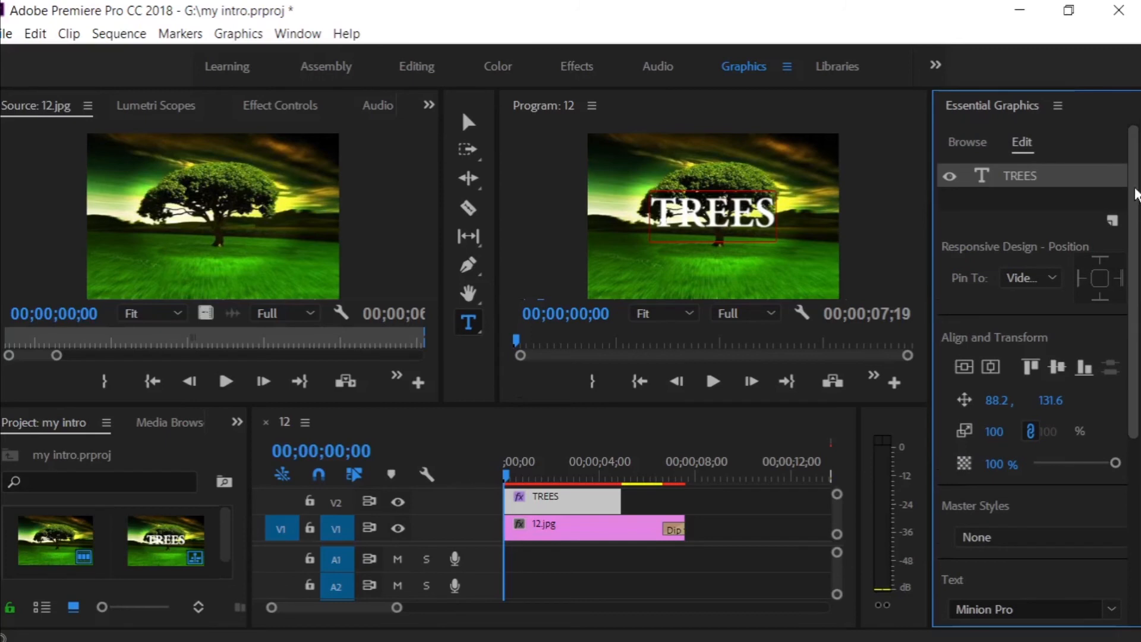
pyautogui.scroll(-2, 1136, 274)
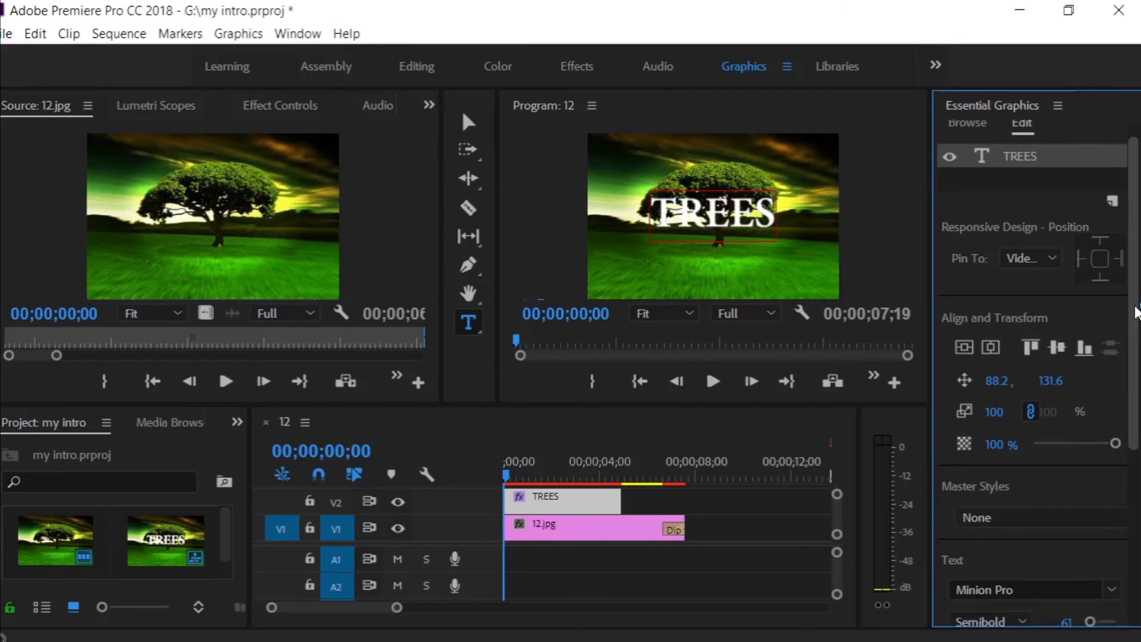
pyautogui.scroll(-5, 1136, 318)
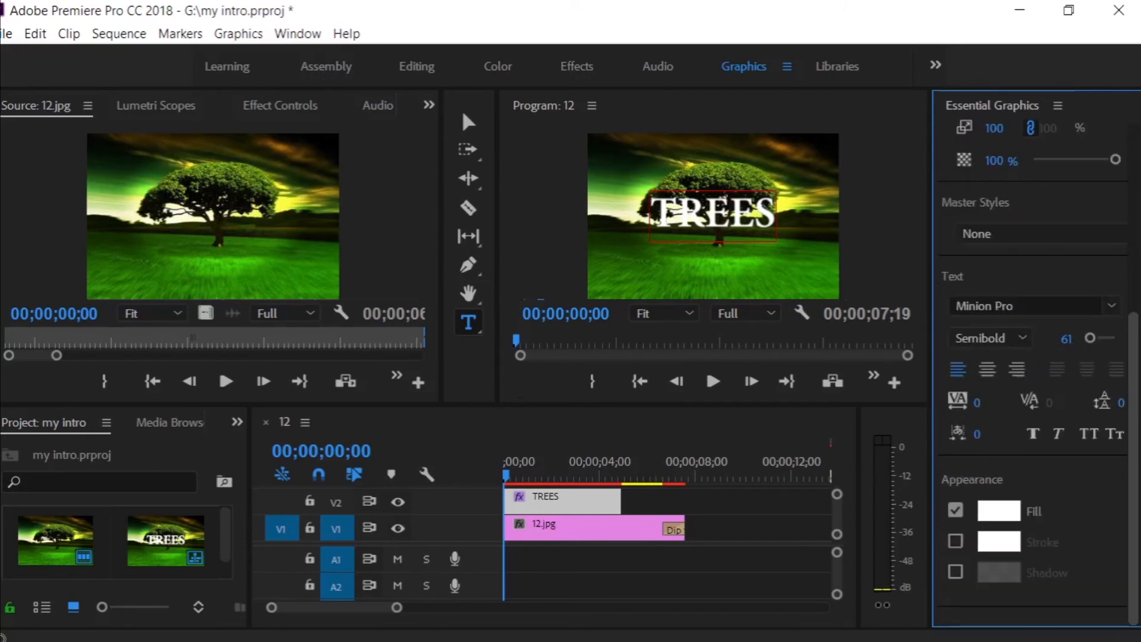
pyautogui.scroll(6, 1138, 178)
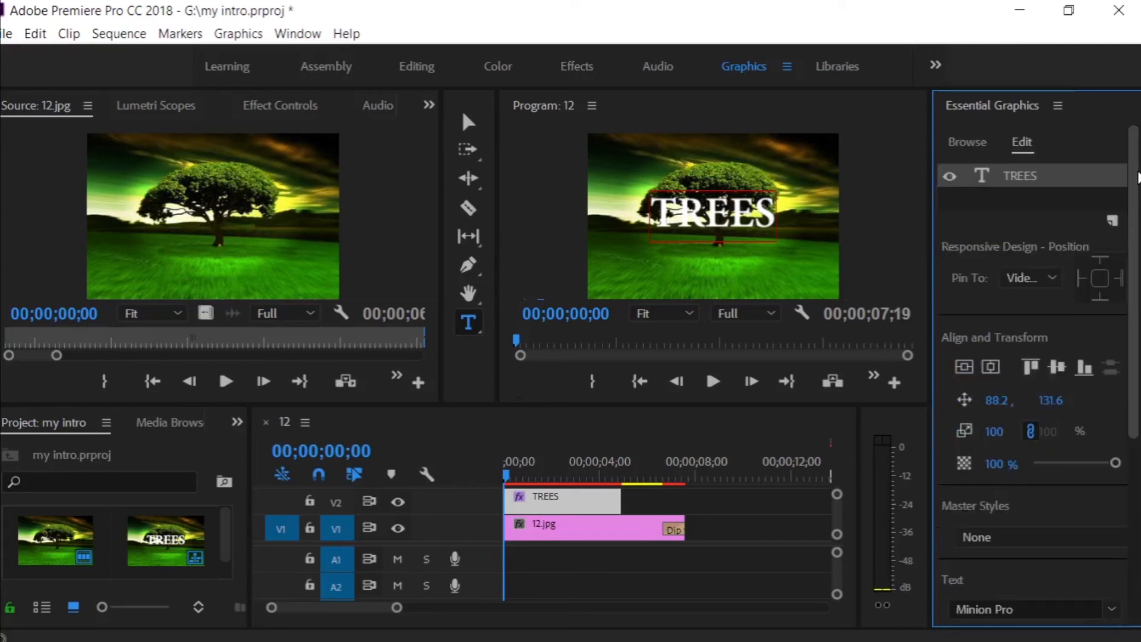
pyautogui.scroll(-5, 1138, 177)
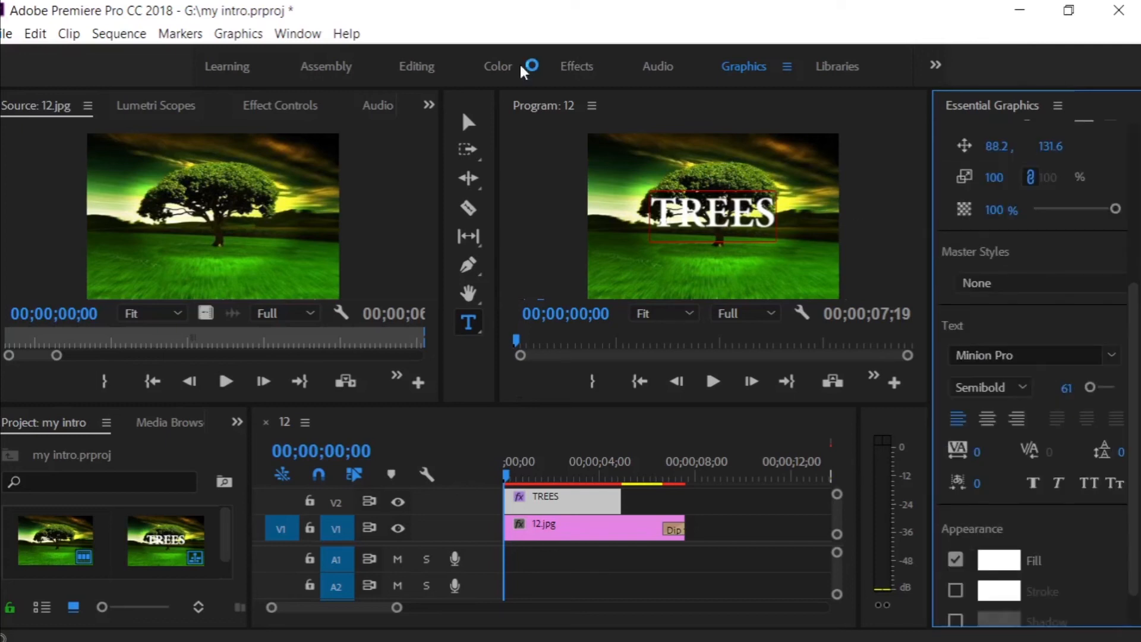
# Return to the Editing workspace and play the sequence from the beginning to check the restyled TREES title.
pyautogui.click(426, 71)
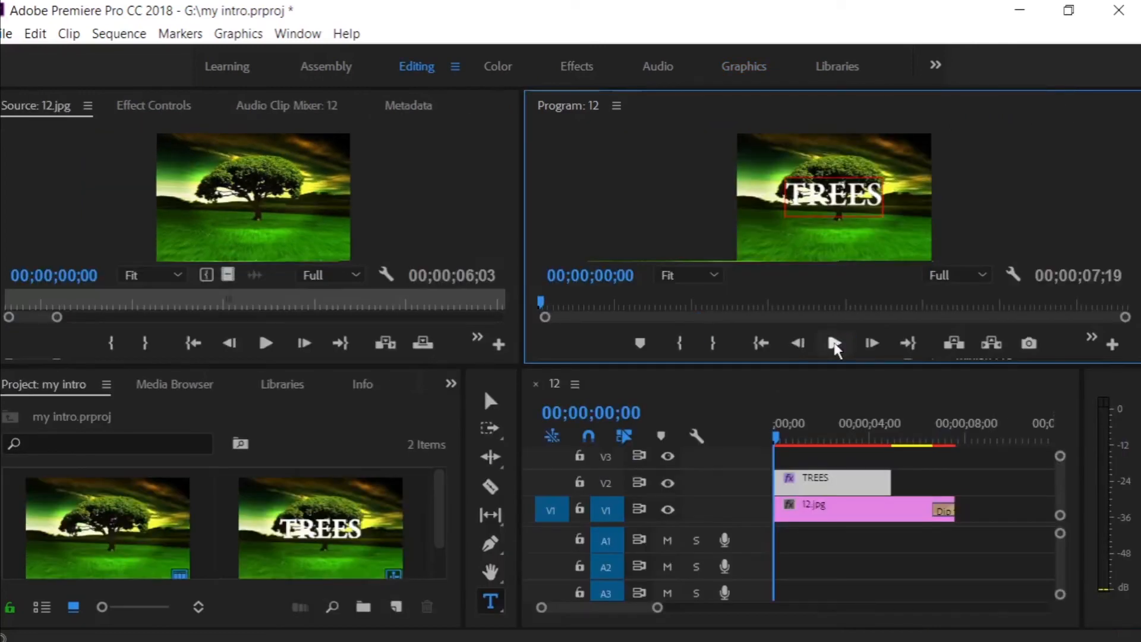
pyautogui.click(836, 344)
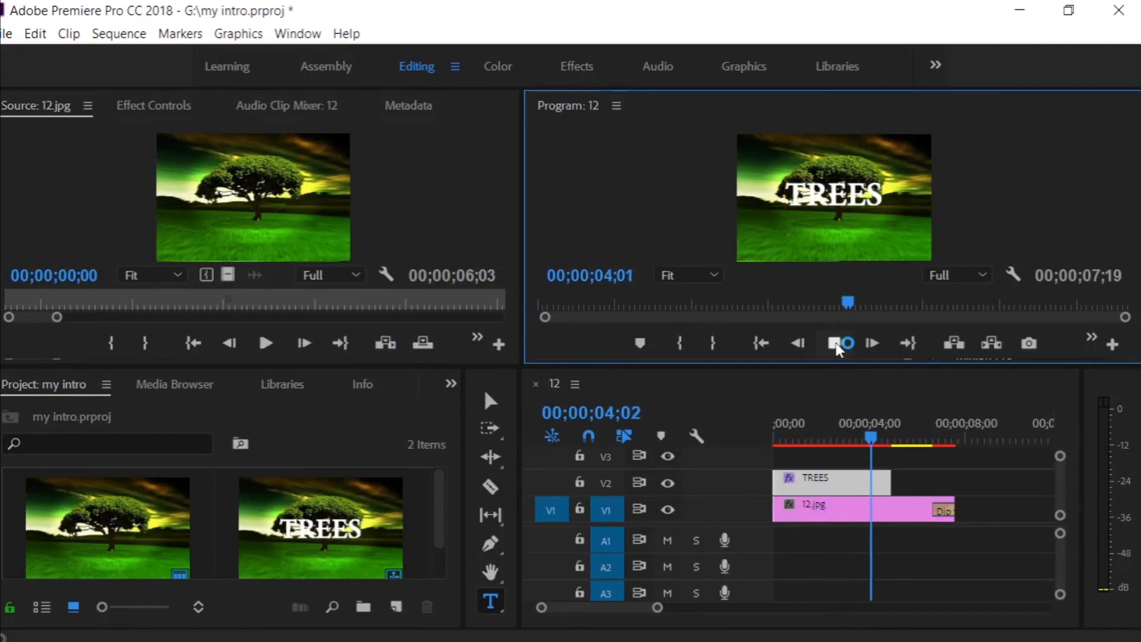
# Search the effects for DISSO and apply the Cross Dissolve transition to the start and end of the TREES clip on V2.
pyautogui.moveTo(871, 438); pyautogui.dragTo(744, 468)
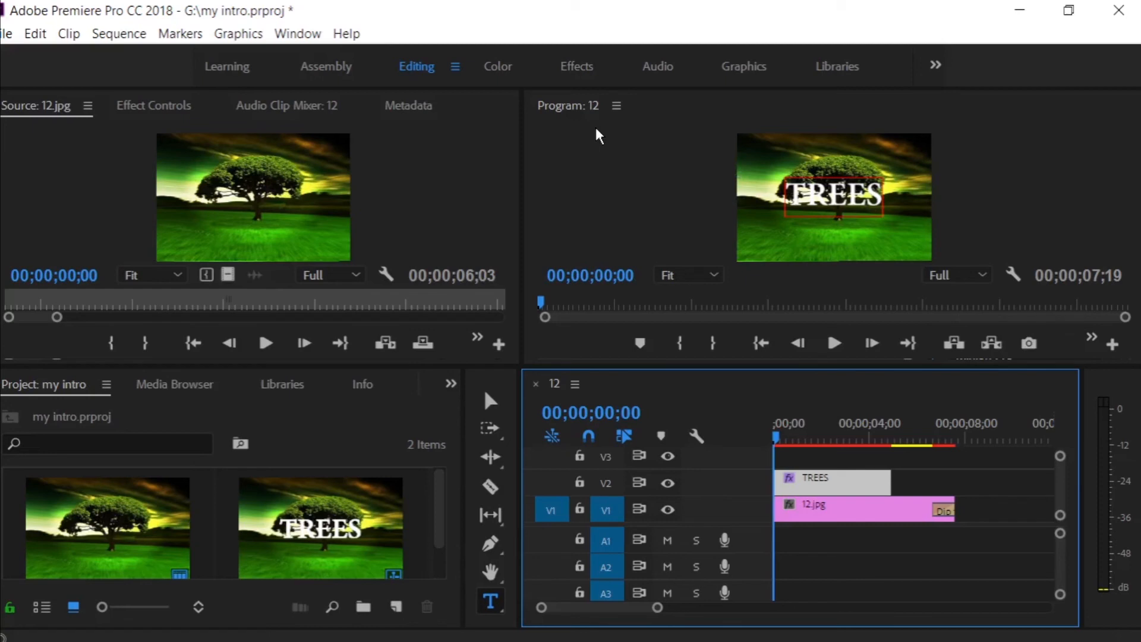
pyautogui.click(584, 69)
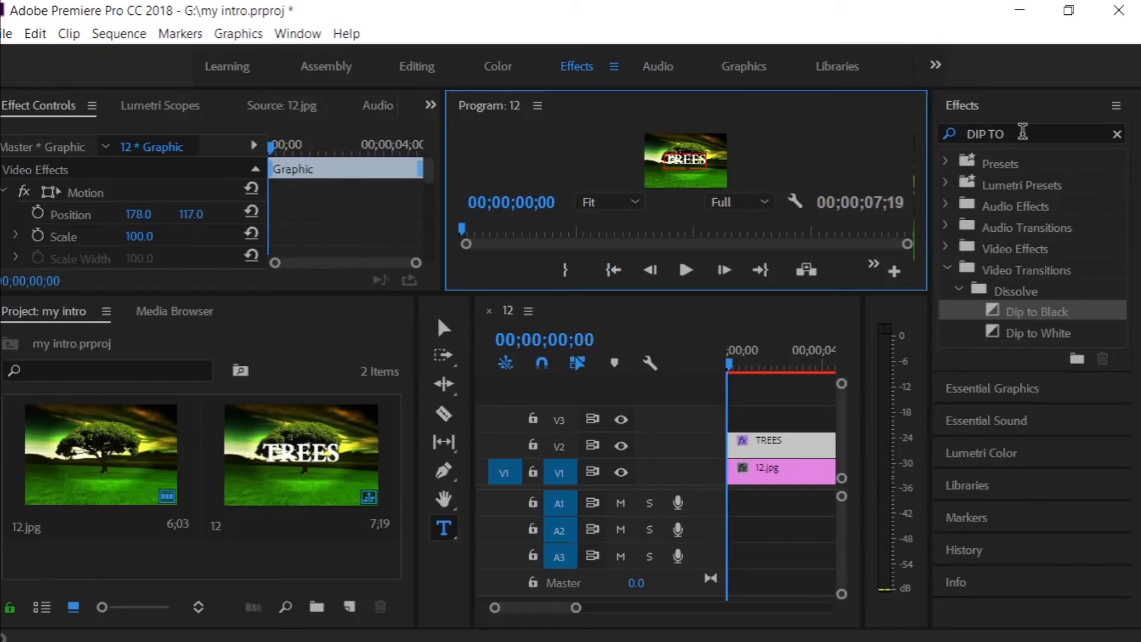
pyautogui.tripleClick(1023, 132)
pyautogui.write('DISS')
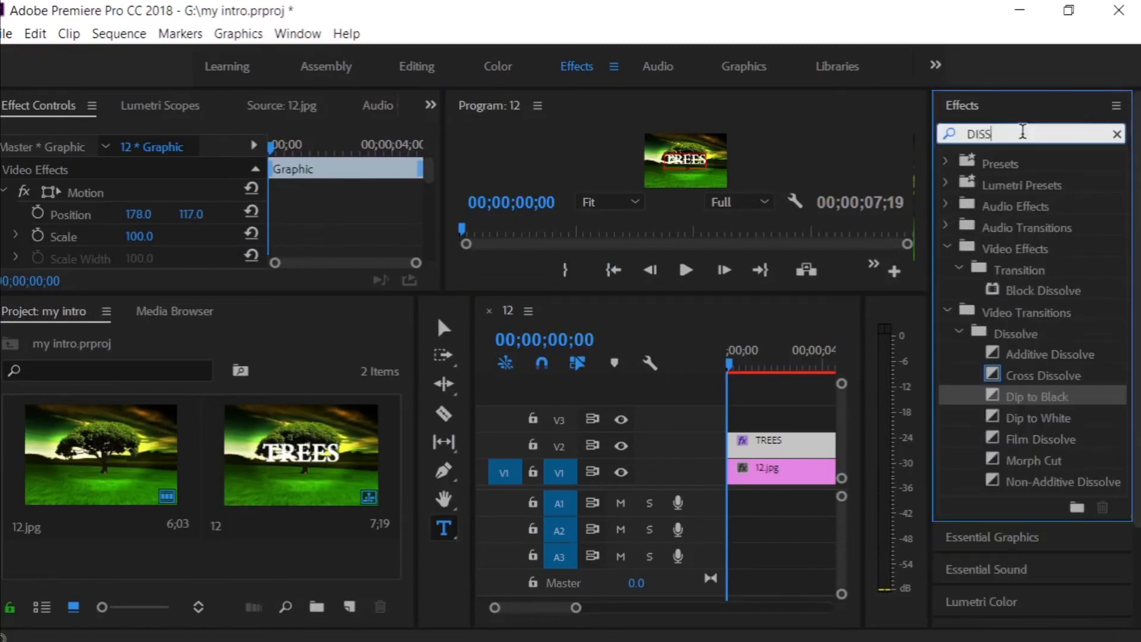
pyautogui.write('O')
pyautogui.moveTo(1044, 375); pyautogui.dragTo(739, 445)
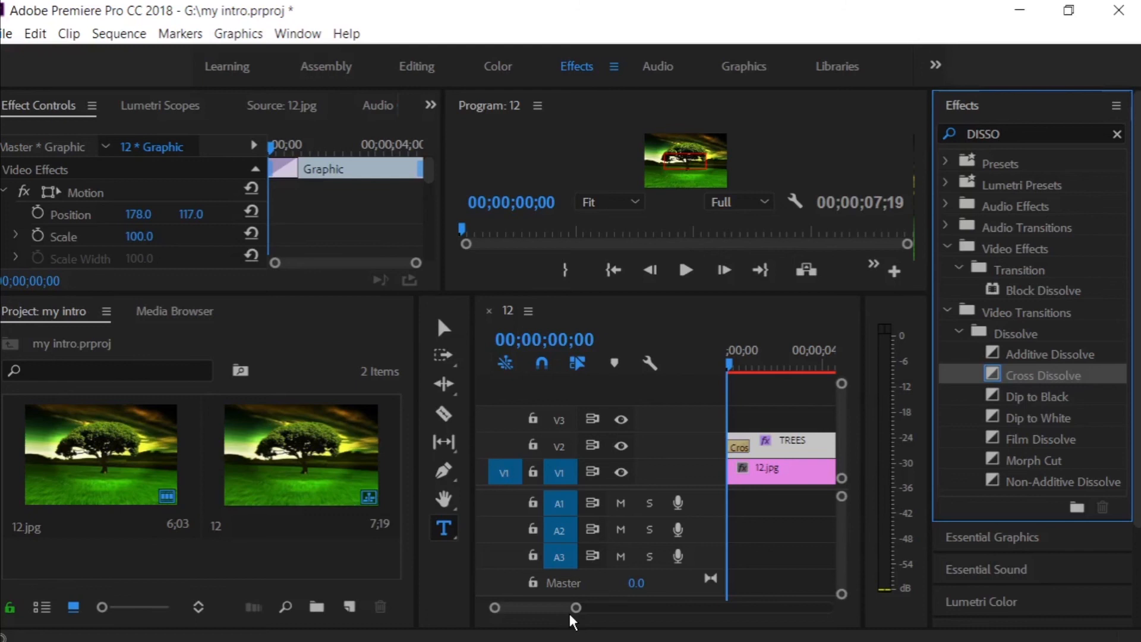
pyautogui.moveTo(576, 607); pyautogui.dragTo(608, 609)
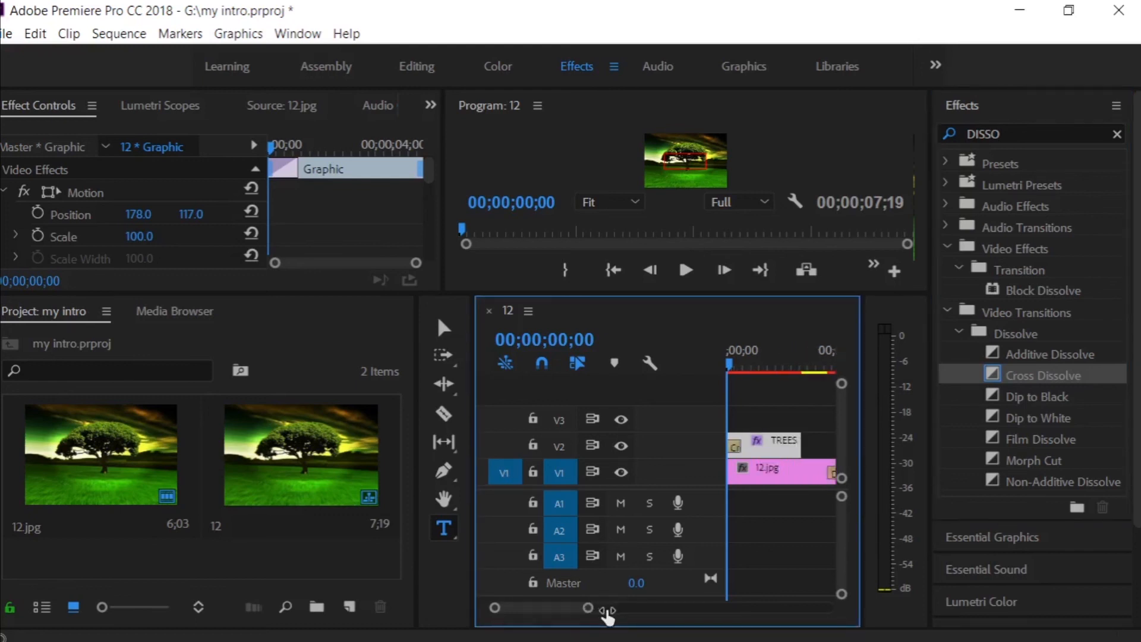
pyautogui.moveTo(1043, 376); pyautogui.dragTo(794, 447)
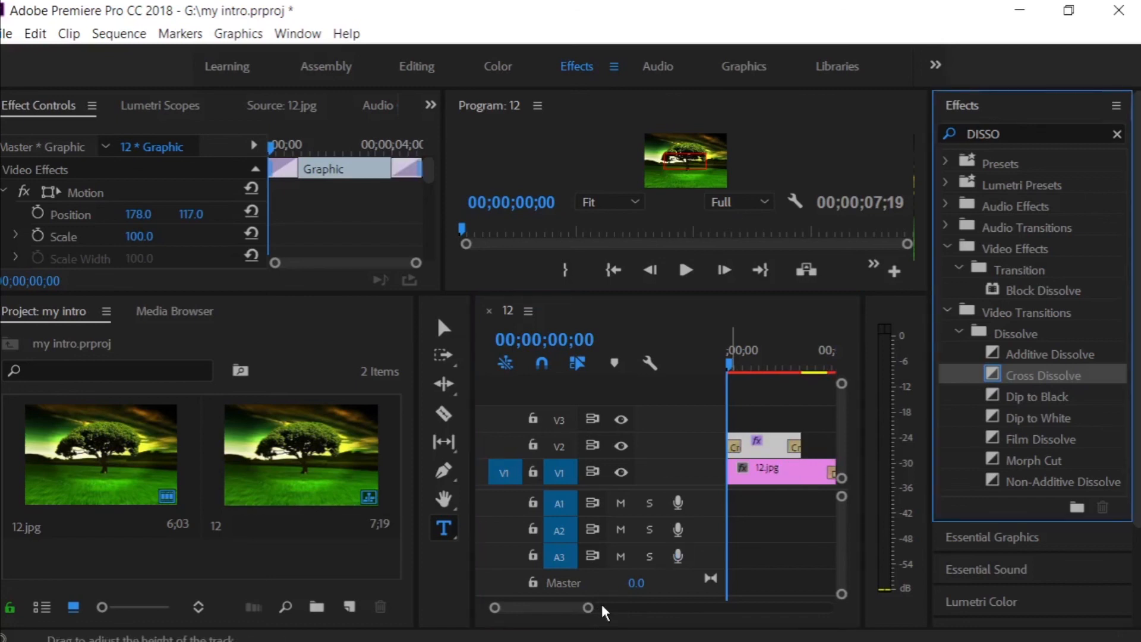
# Trim the end of the 12.jpg clip on V1 so the sequence ends at 00;00;05;19, returning to the Editing workspace.
pyautogui.click(605, 613)
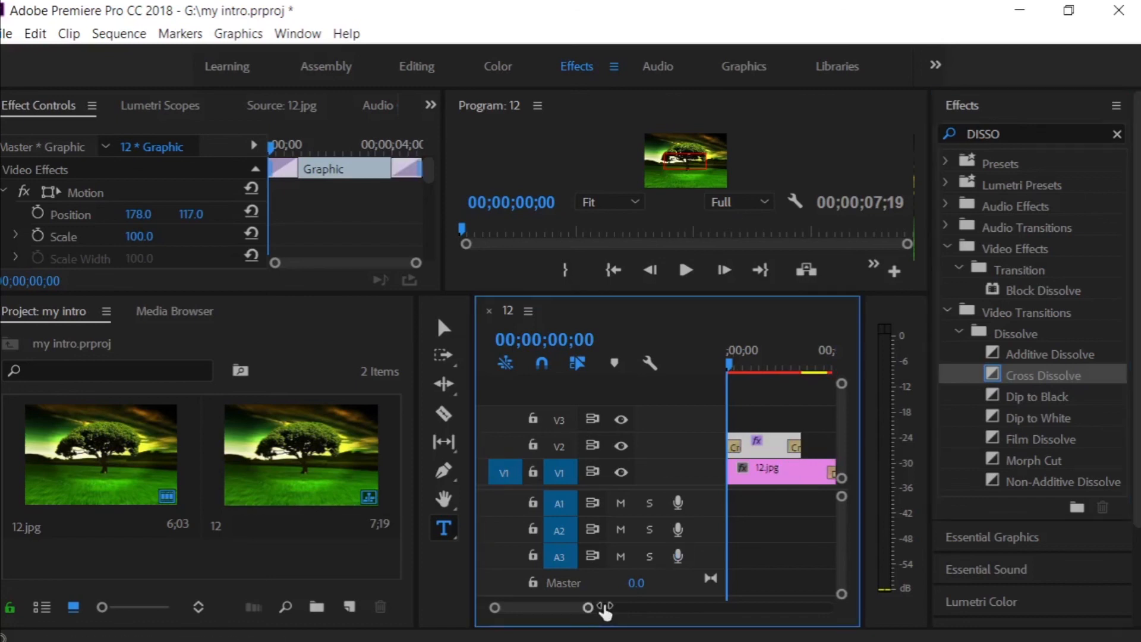
pyautogui.moveTo(605, 613); pyautogui.dragTo(624, 611)
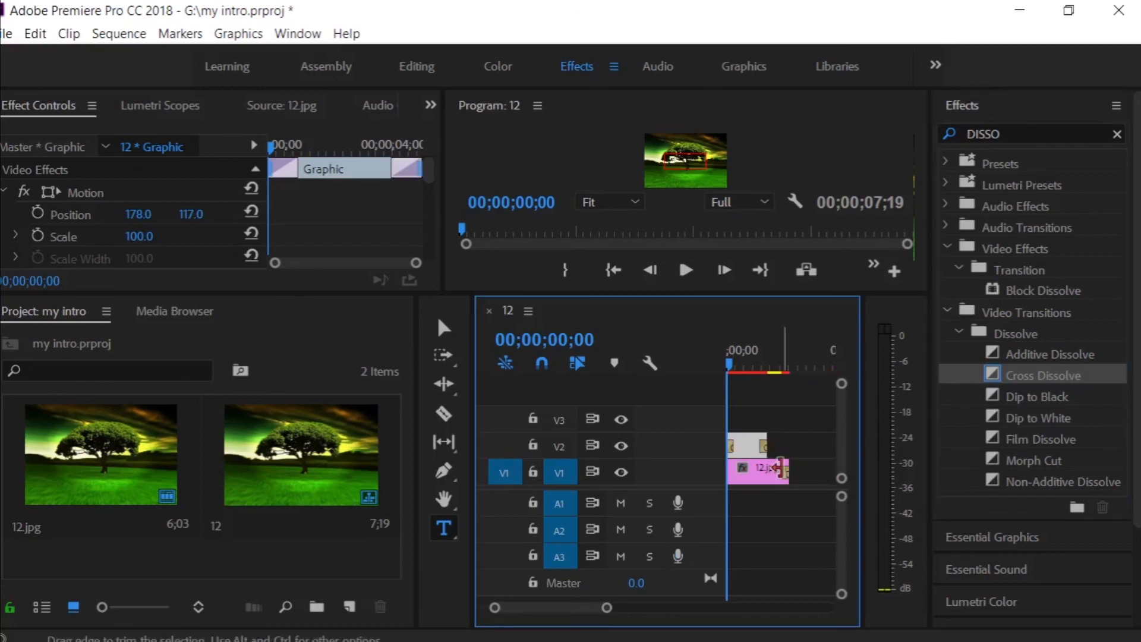
pyautogui.moveTo(781, 469)
pyautogui.mouseDown()
pyautogui.moveTo(761, 469)
pyautogui.moveTo(781, 469)
pyautogui.mouseUp()
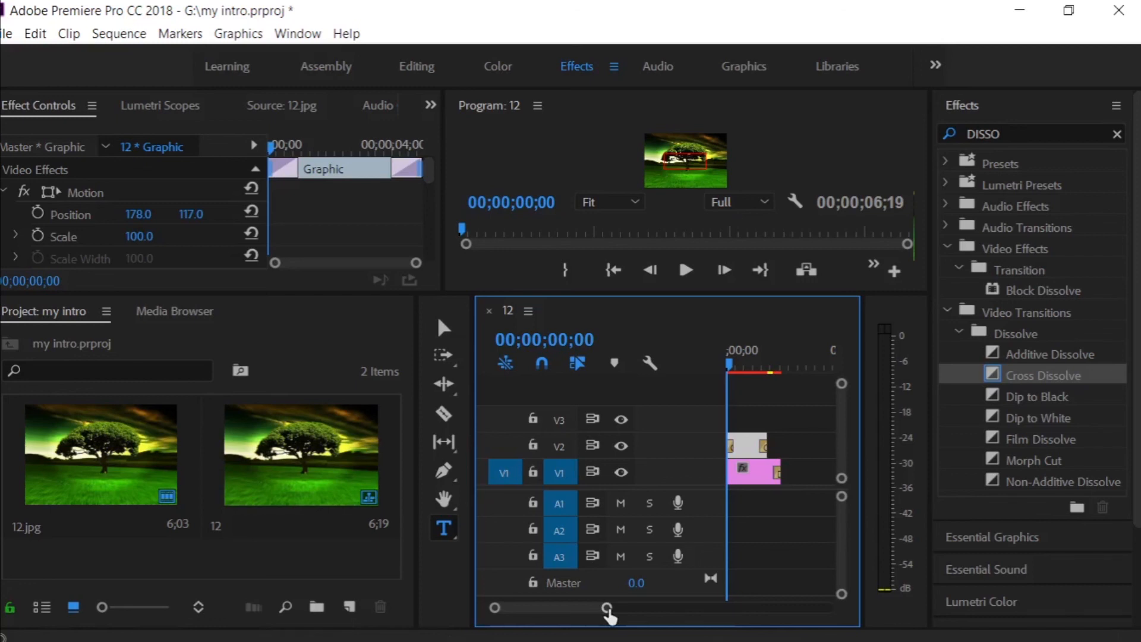
pyautogui.click(423, 69)
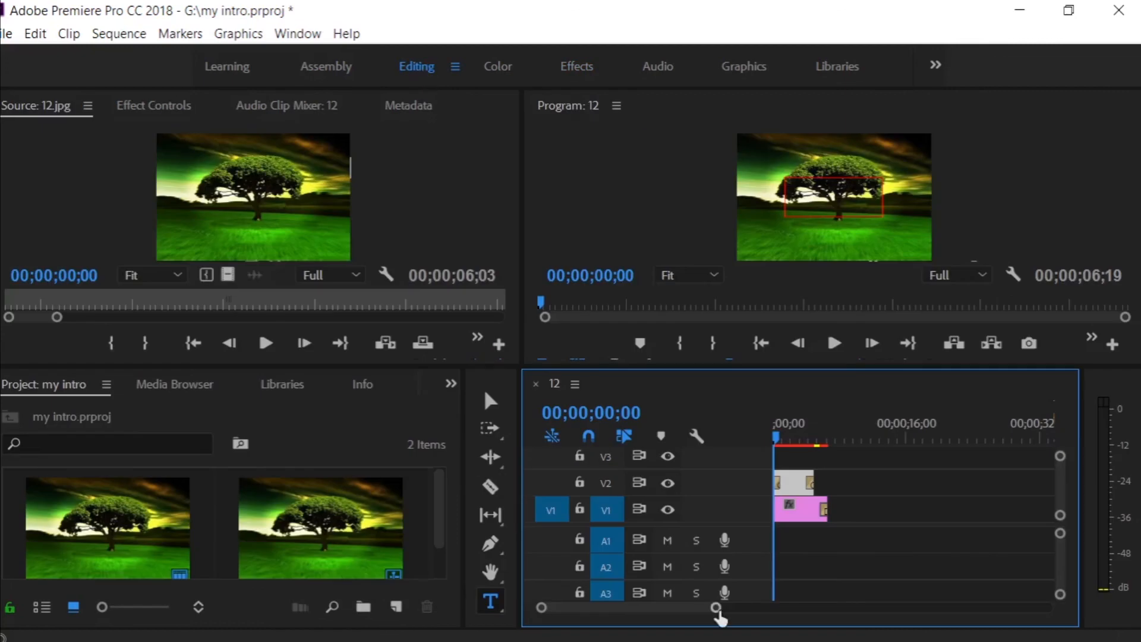
pyautogui.moveTo(717, 609); pyautogui.dragTo(678, 611)
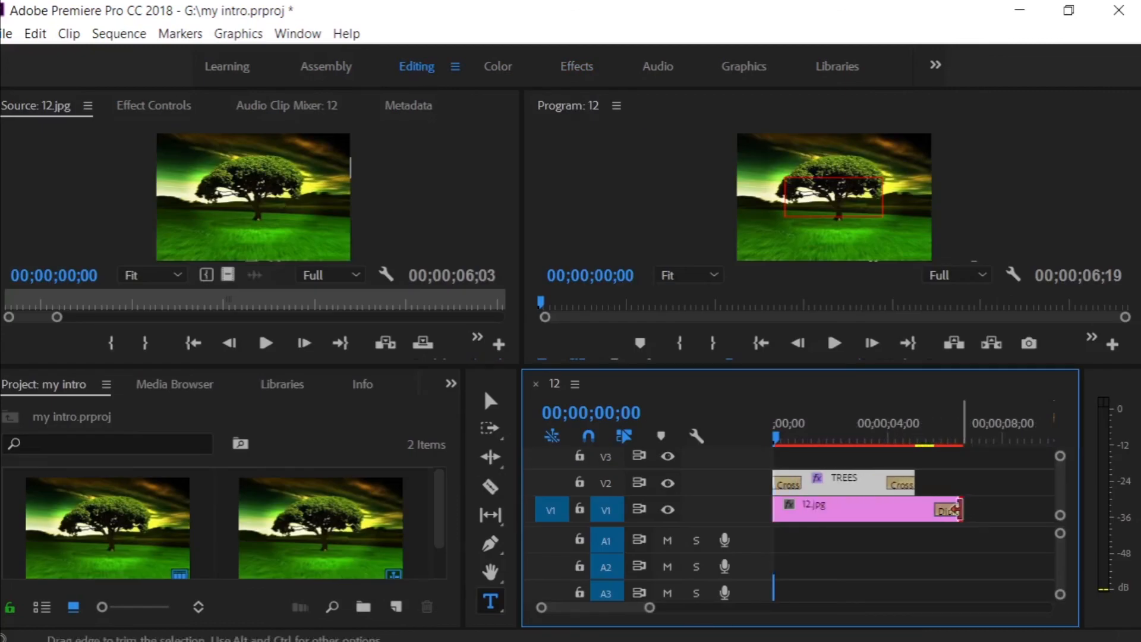
pyautogui.moveTo(956, 509); pyautogui.dragTo(934, 510)
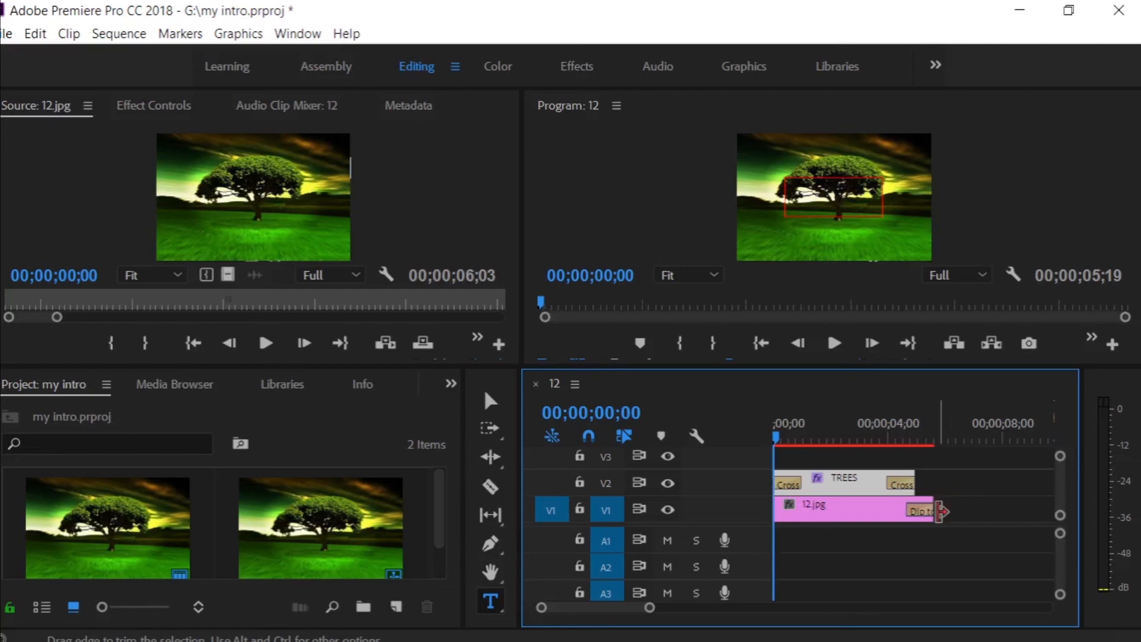
# Play the sequence from the beginning to check the dissolves on the TREES title and the shortened image clip.
pyautogui.click(835, 343)
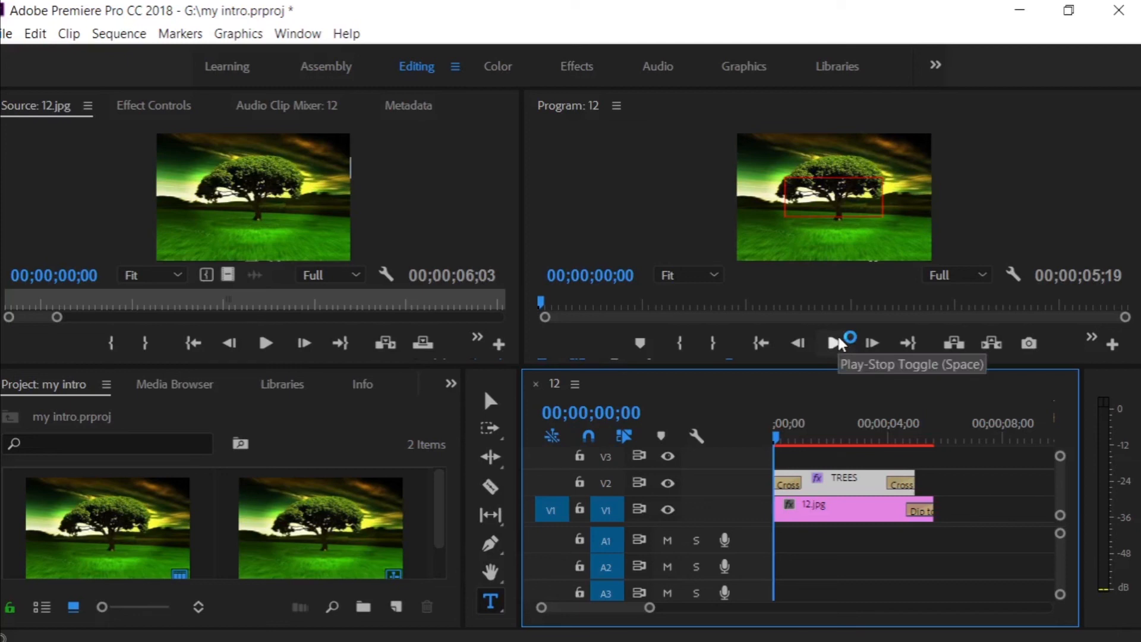
pyautogui.click(838, 343)
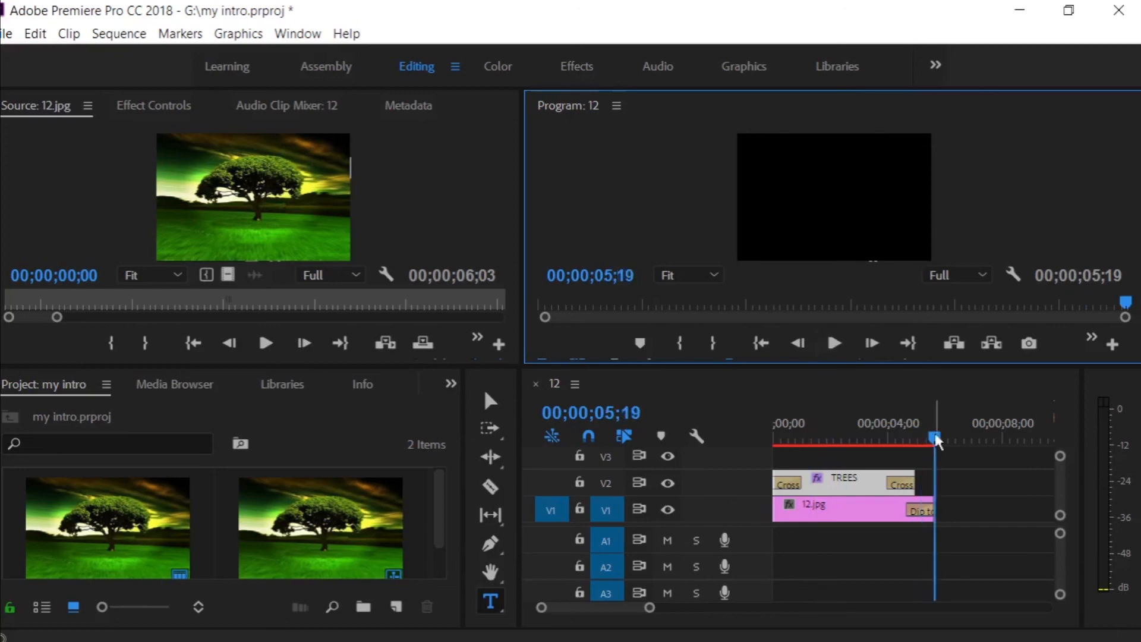
pyautogui.moveTo(935, 440); pyautogui.dragTo(773, 441)
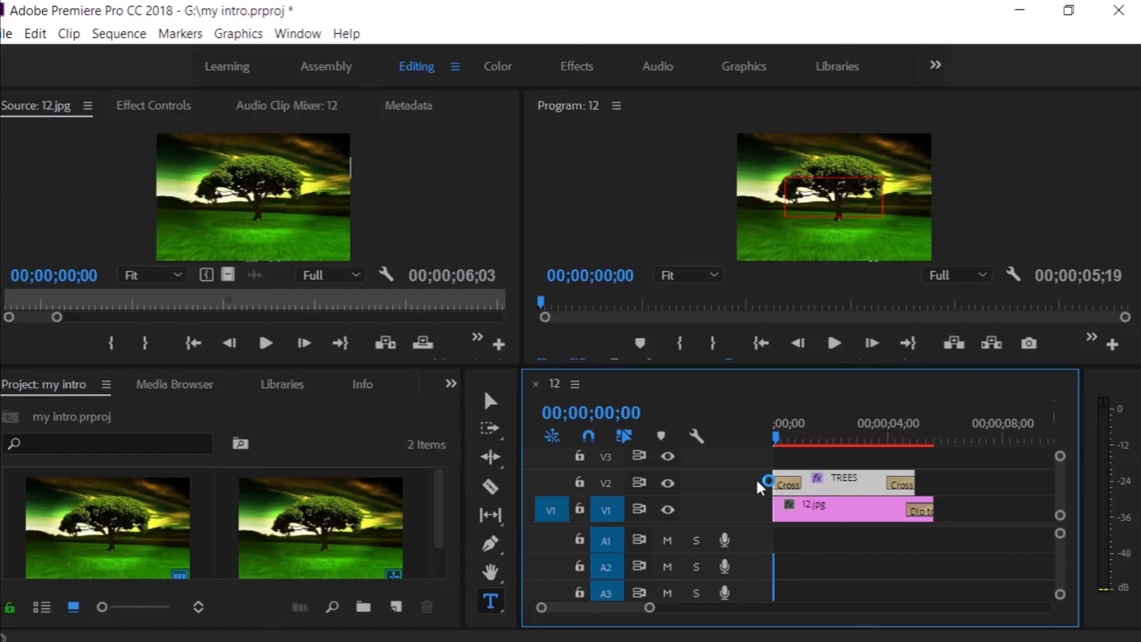
pyautogui.press('space')
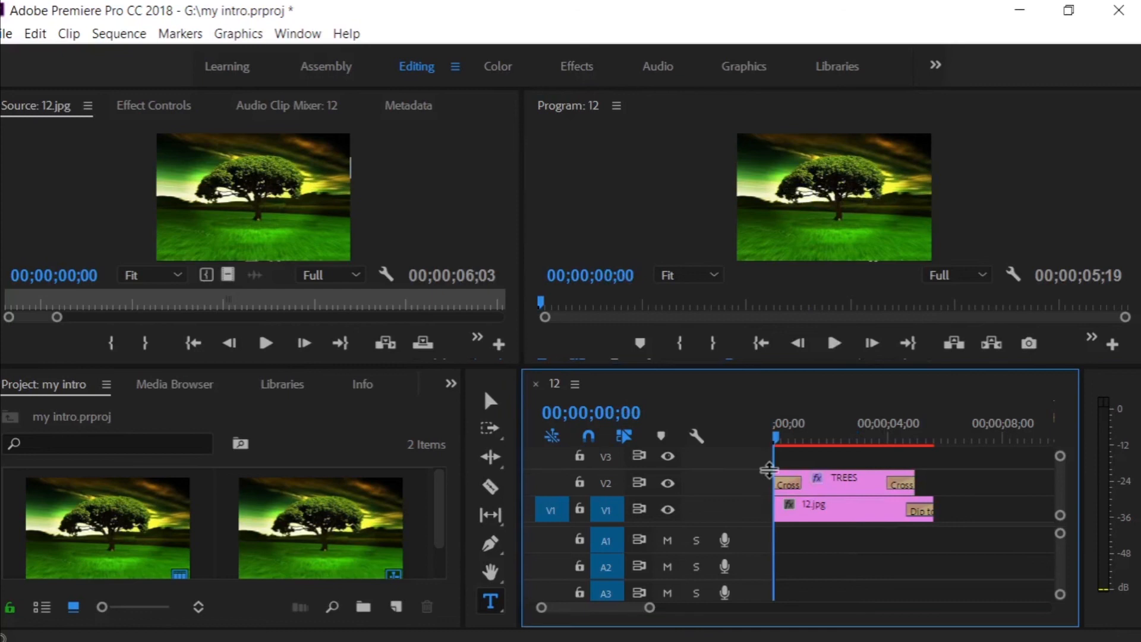
pyautogui.click(835, 344)
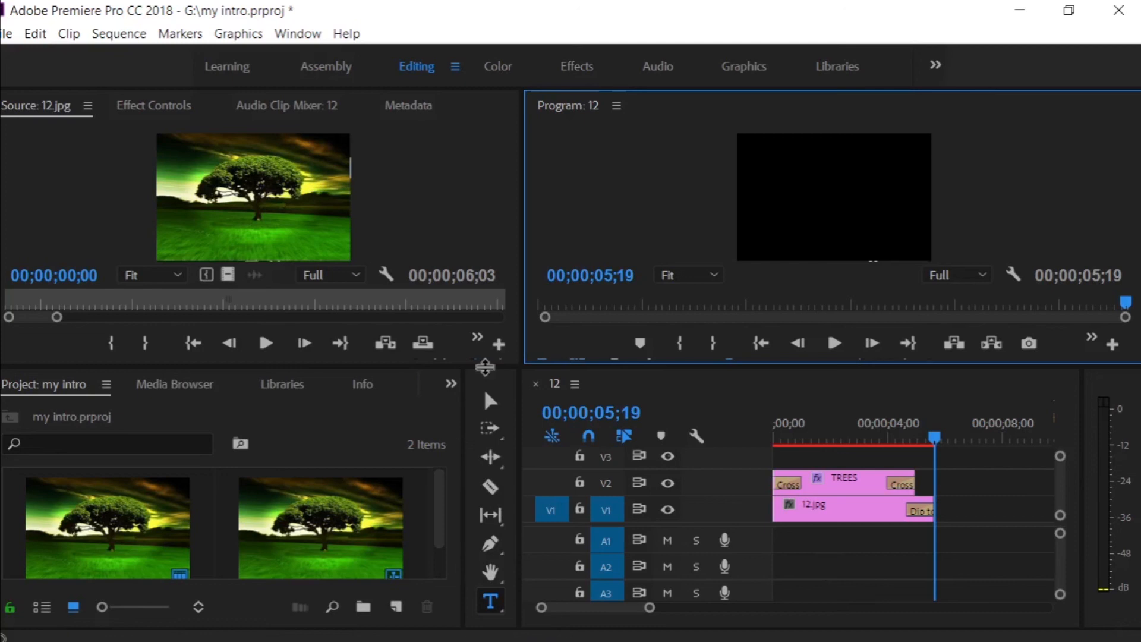
# Replay the sequence in an enlarged Program monitor, and restore the smaller preview with the playhead at the sequence start.
pyautogui.moveTo(485, 367); pyautogui.dragTo(485, 599)
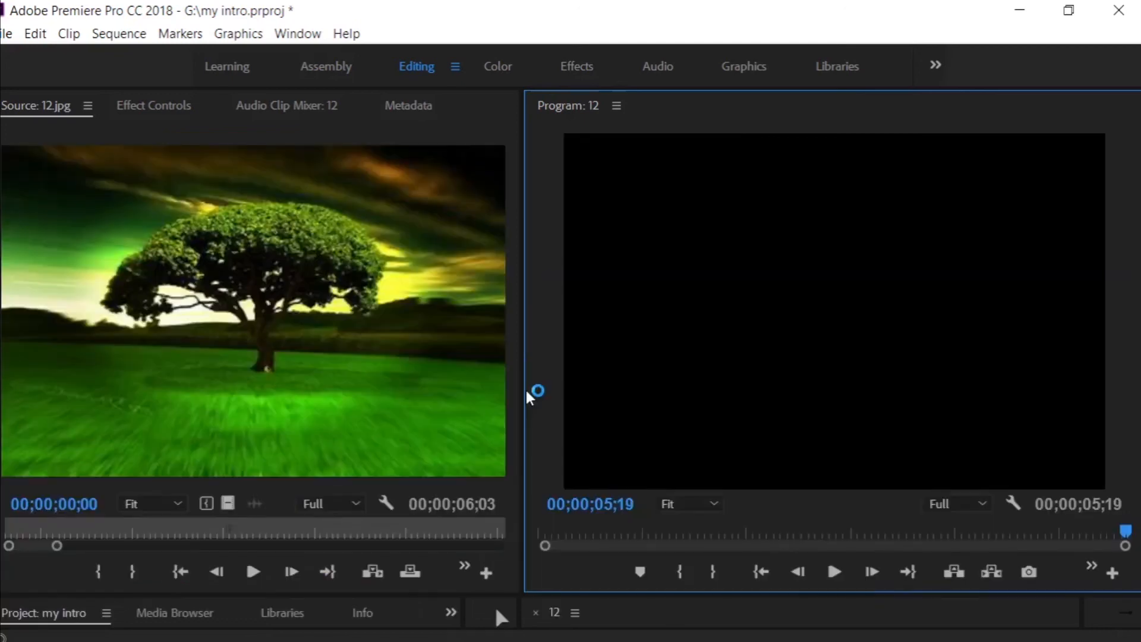
pyautogui.click(835, 573)
pyautogui.moveTo(619, 591); pyautogui.dragTo(650, 374)
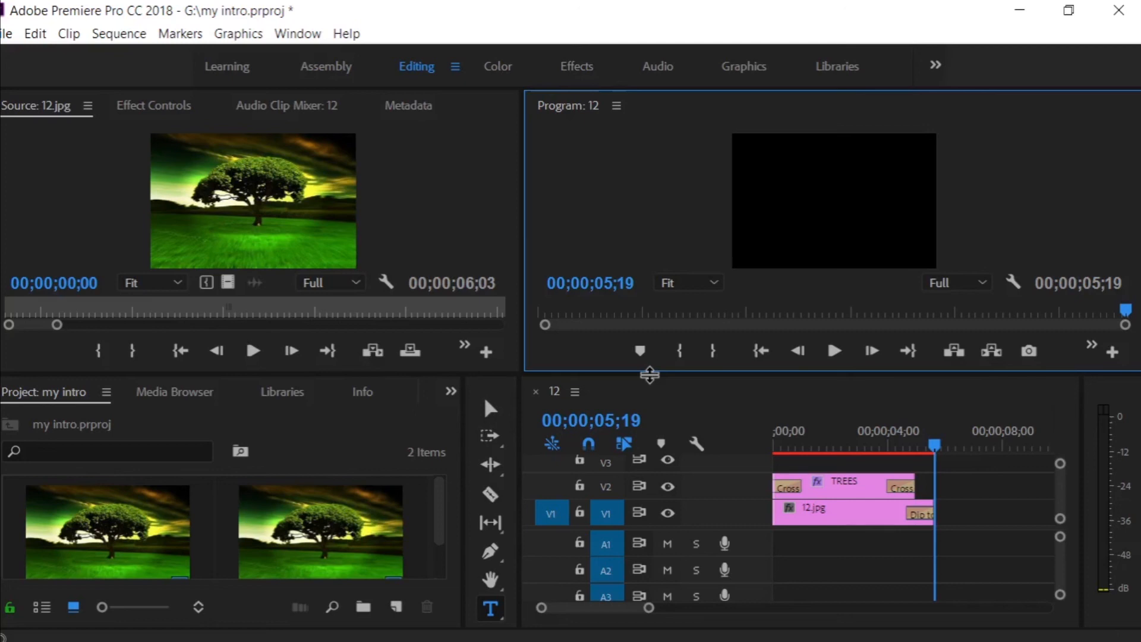
pyautogui.click(986, 526)
pyautogui.press('Home')
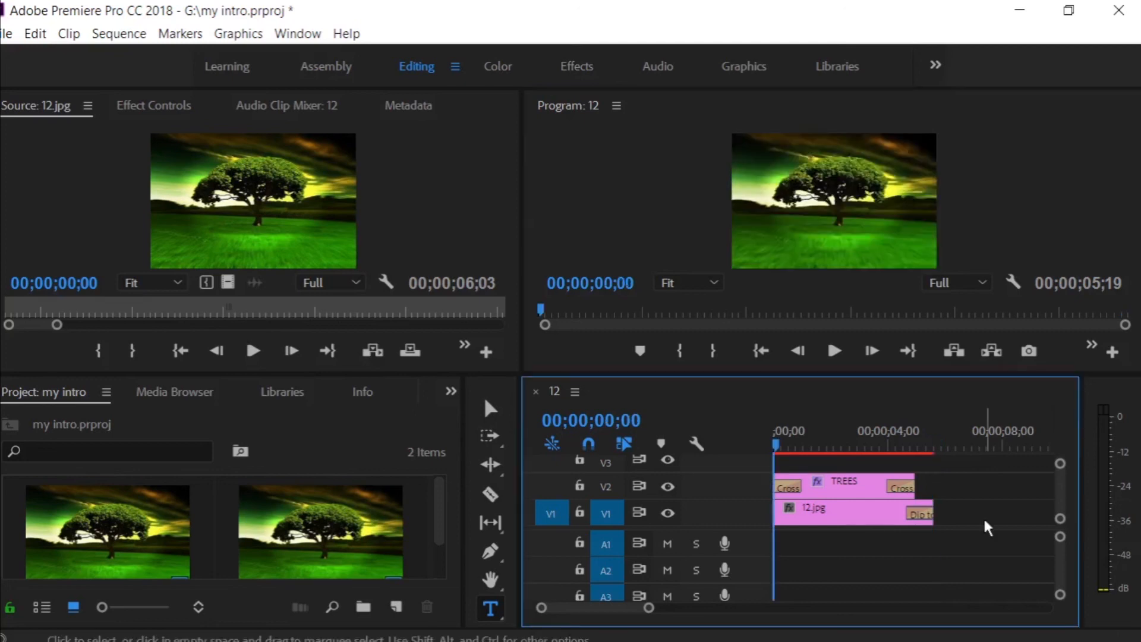